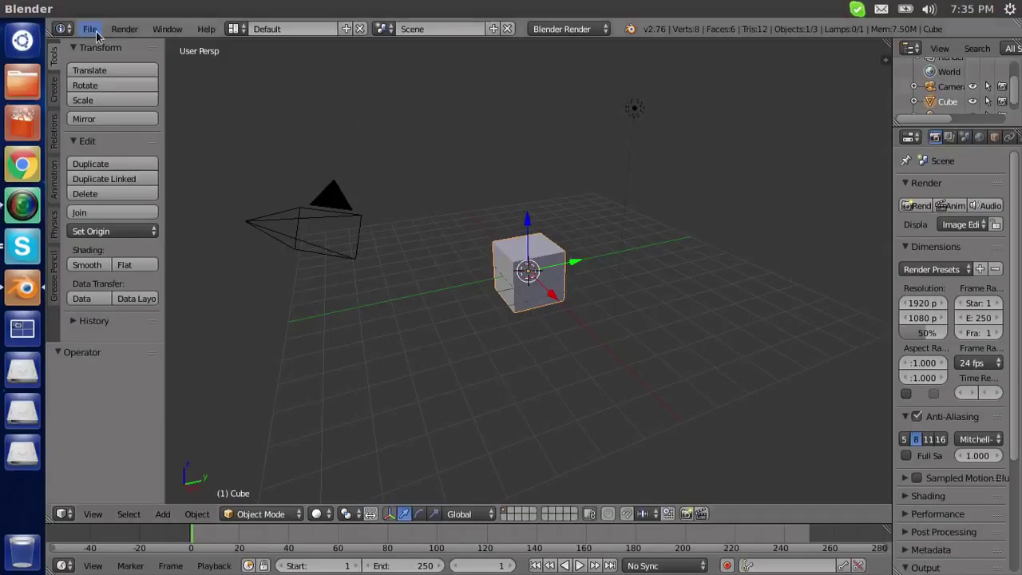
Open Timy's Minecraft Rig v4.blend from Downloads/Character Renders/Timys Minecraft Rig v4
key(ctrl+o)
click(100, 292)
click(311, 156)
click(312, 134)
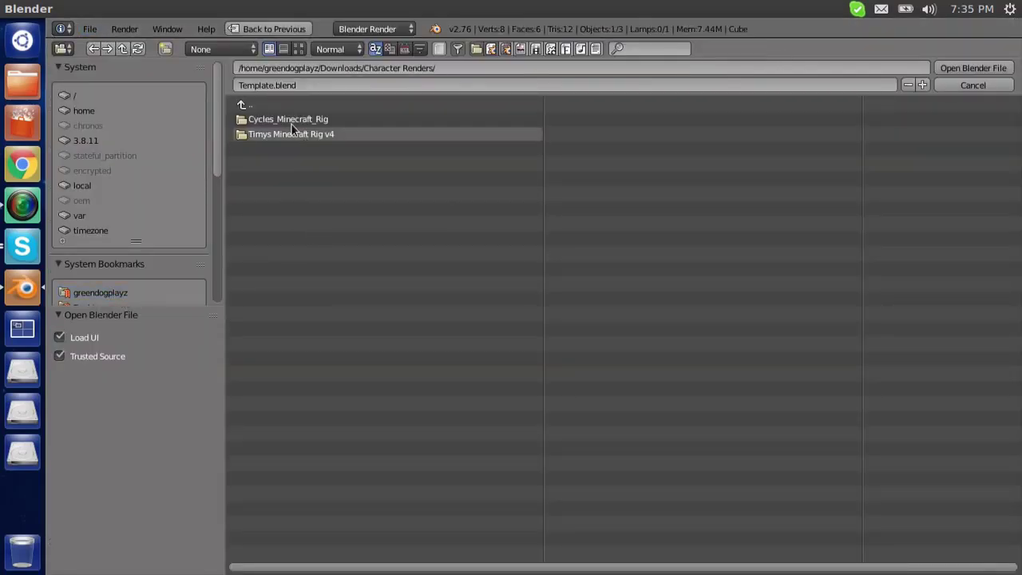
click(351, 135)
click(319, 135)
click(973, 68)
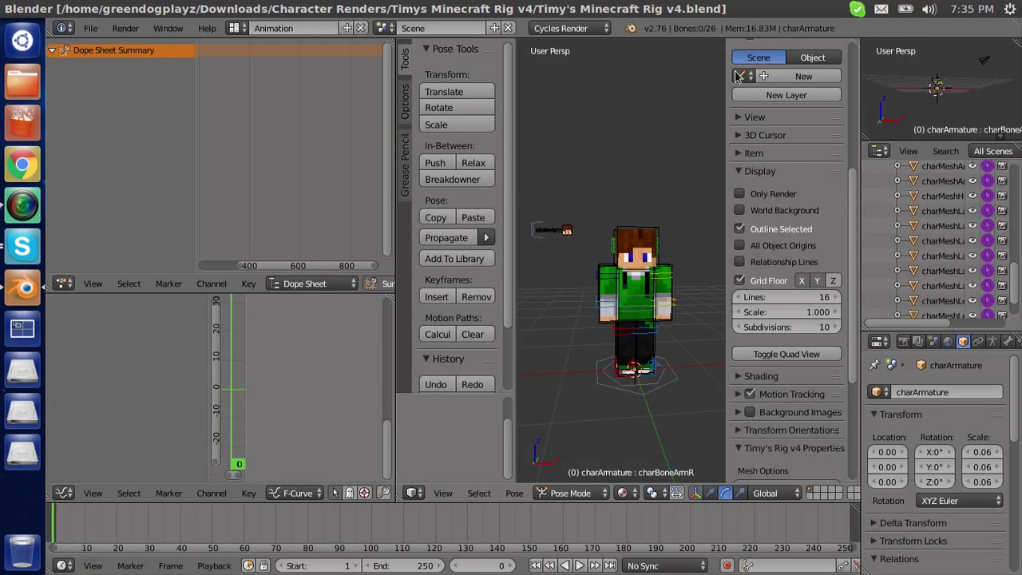
Widen the 3D view and select the character's skin material object
drag(392, 192, 70, 192)
key(t)
scroll(342, 251, up, 4)
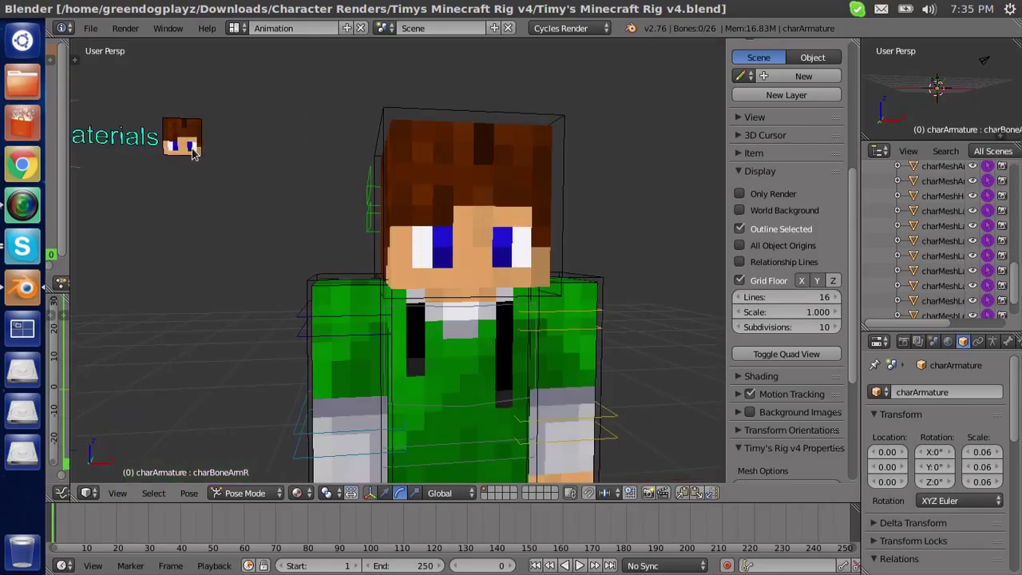
right_click(463, 335)
ctrl+scroll(989, 419, down, 2)
ctrl+scroll(989, 419, down, 1)
ctrl+scroll(989, 419, down, 1)
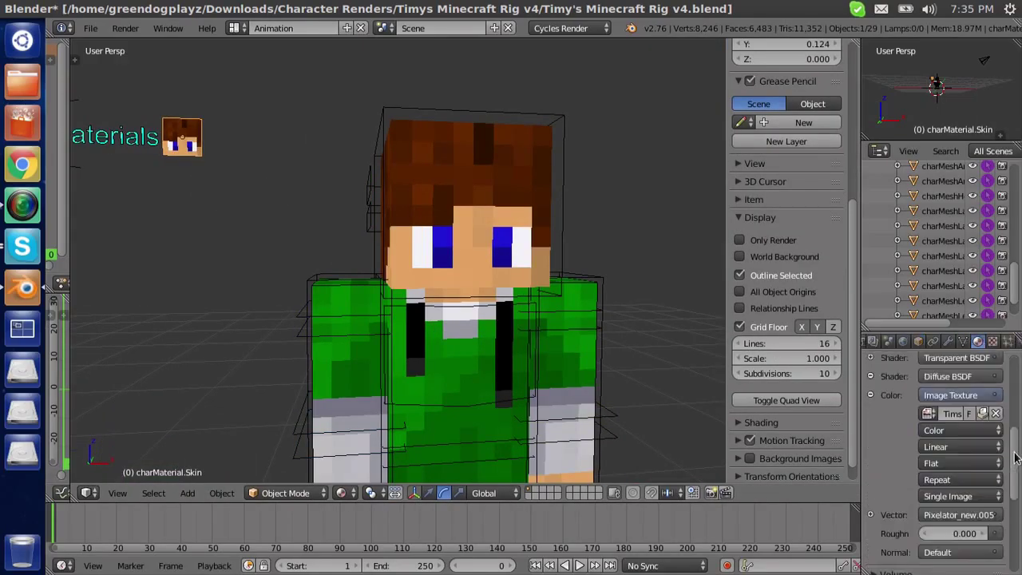
scroll(995, 449, up, 1)
Load RandomSkin.png from Downloads as the skin's Image Texture
click(983, 444)
click(164, 289)
double_click(271, 137)
click(279, 329)
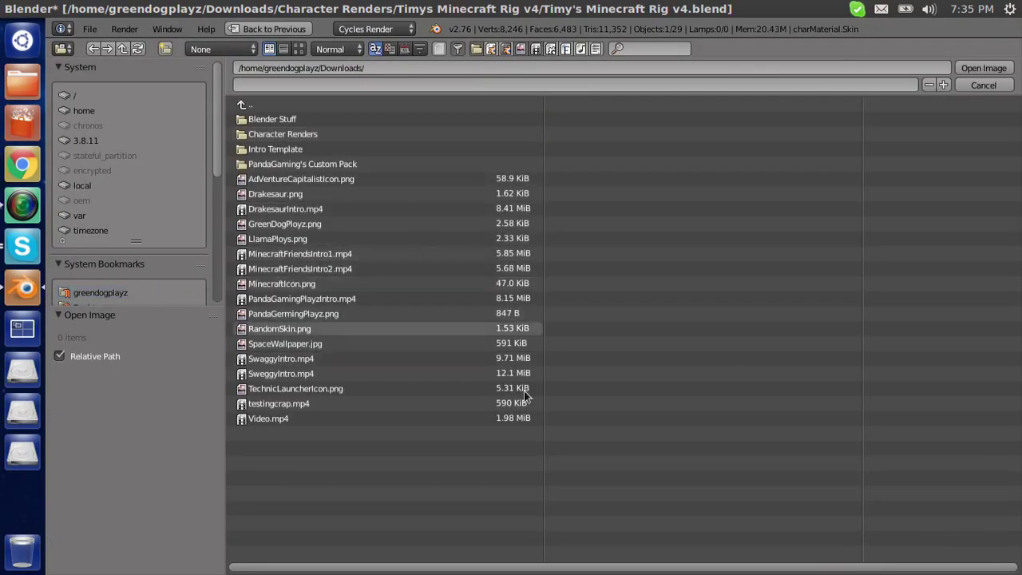
click(984, 68)
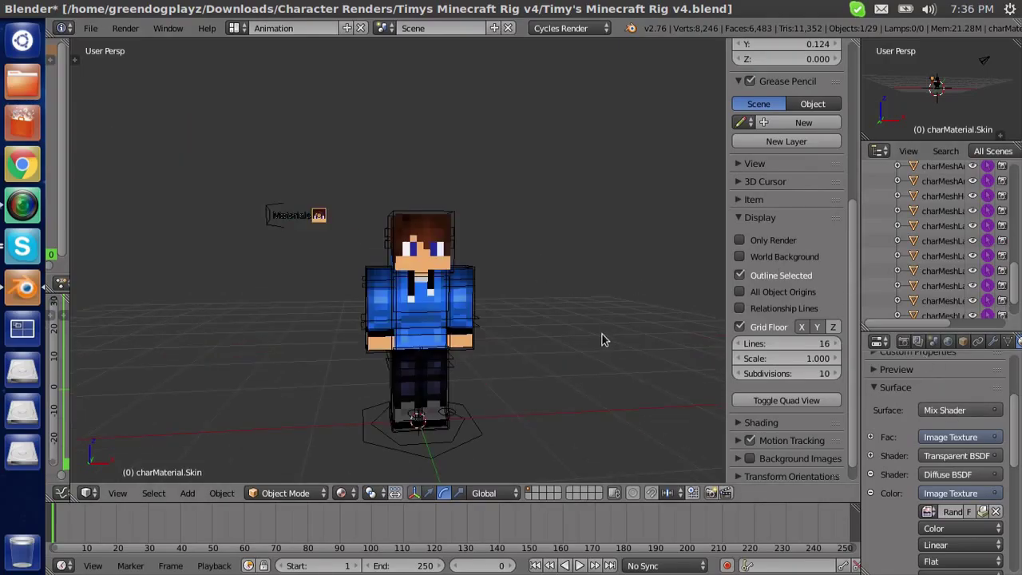
middle_drag(602, 339, 371, 325)
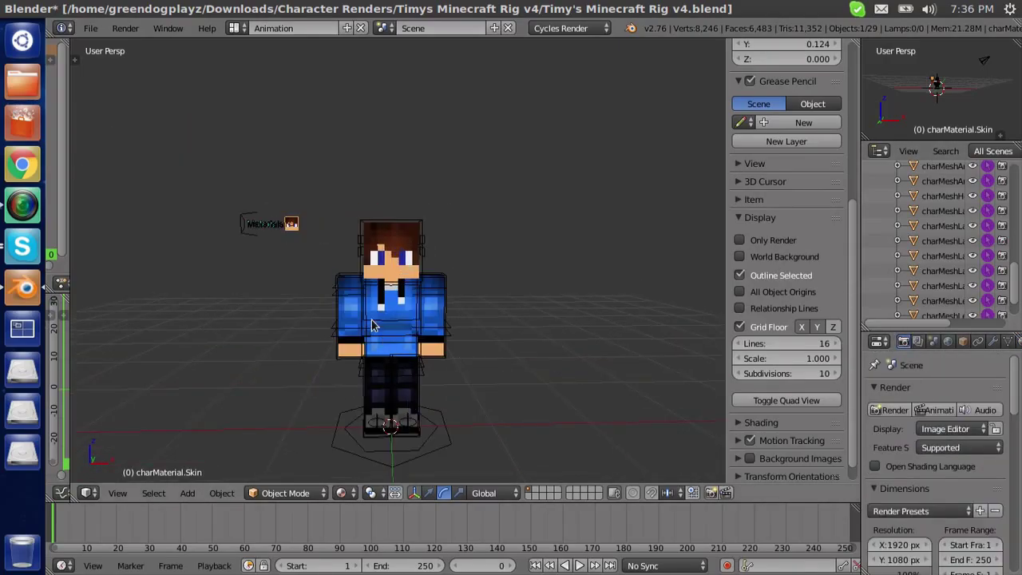
Rotate the right shoulder and right lower arm bones to lower the right arm
right_click(364, 297)
key(r)
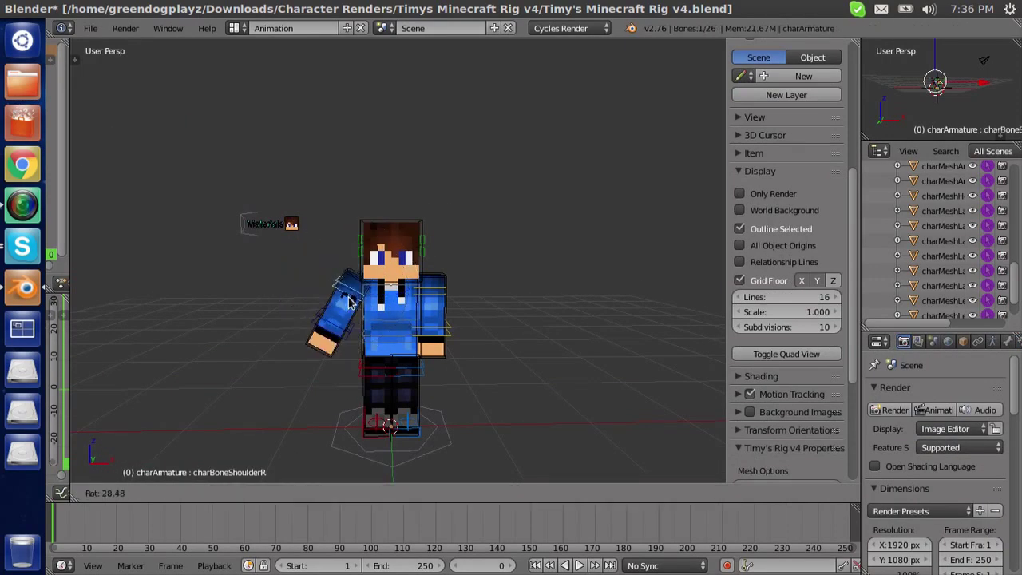
click(349, 300)
right_click(337, 350)
key(r)
click(363, 299)
scroll(363, 300, up, 2)
Rotate the left shoulder and left lower arm bones to lower the left arm
right_click(457, 308)
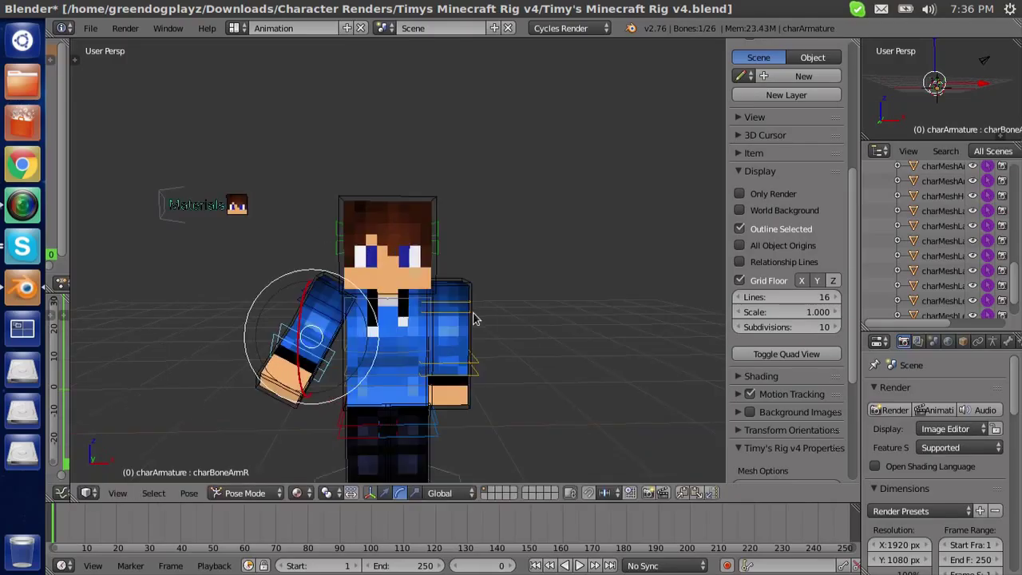
key(r)
click(461, 303)
right_click(465, 313)
key(r)
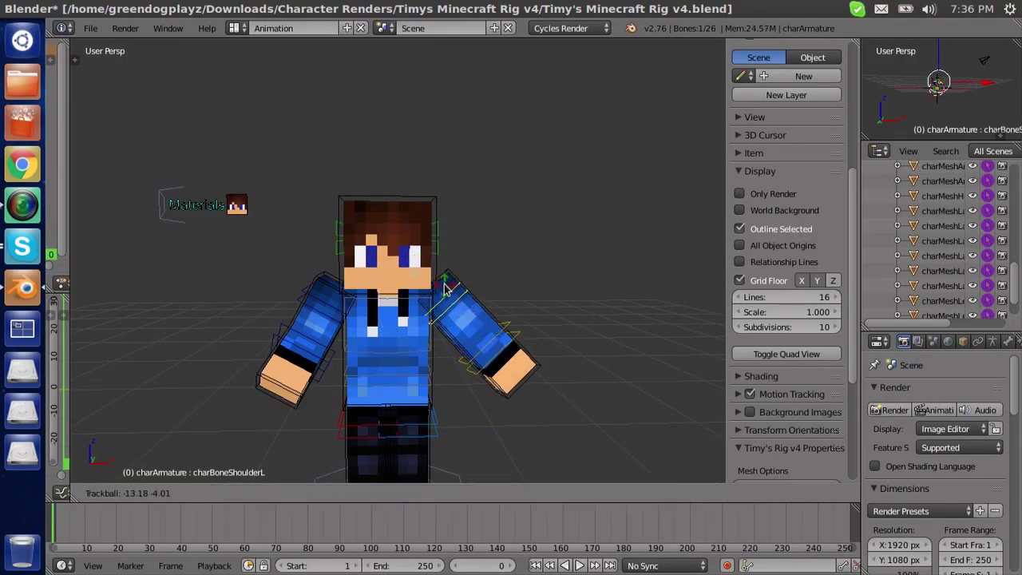
click(457, 272)
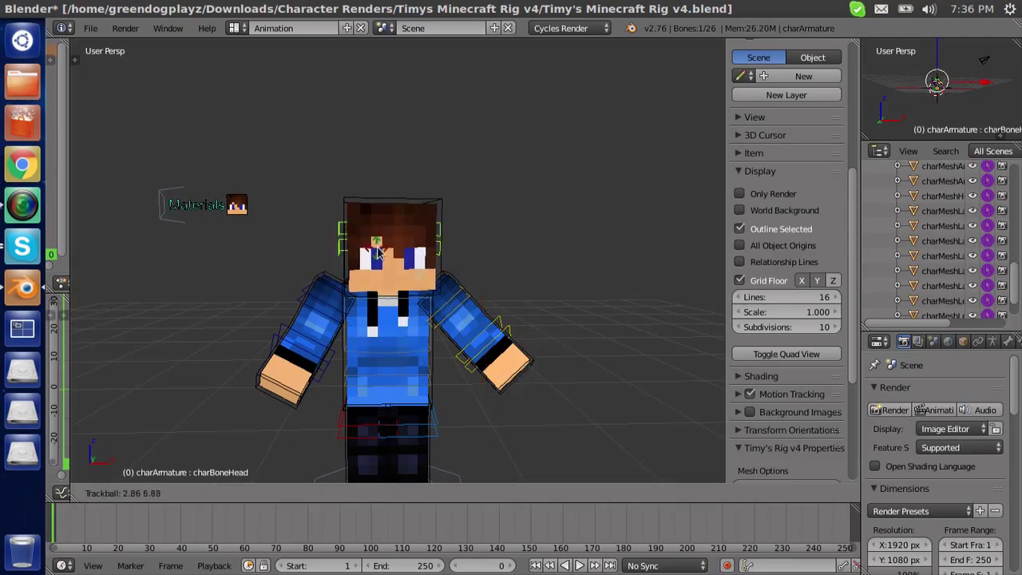
Re-pose the right upper arm with free trackball rotation, angling it outward
right_click(344, 289)
key(r)
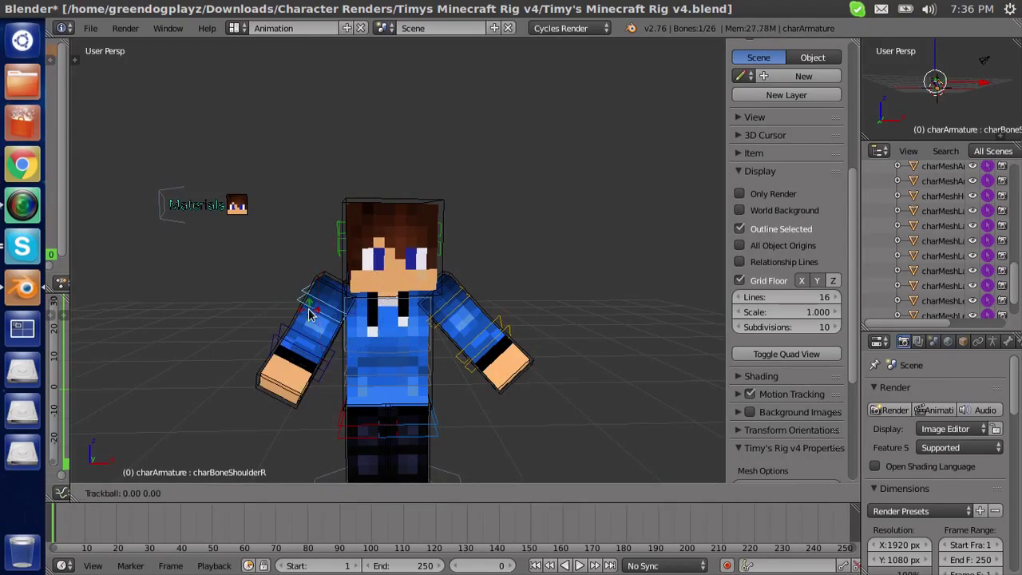
key(r)
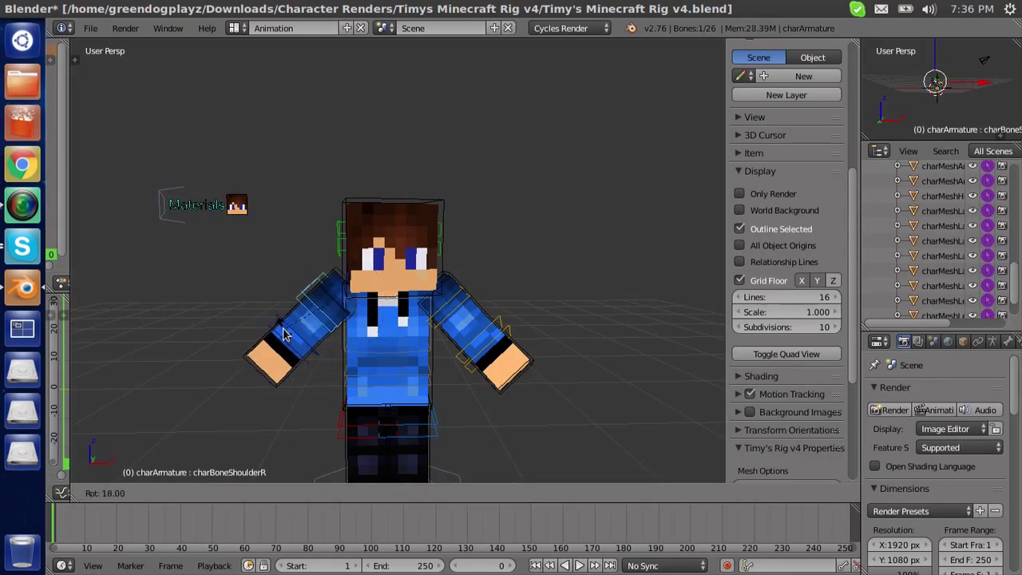
key(r)
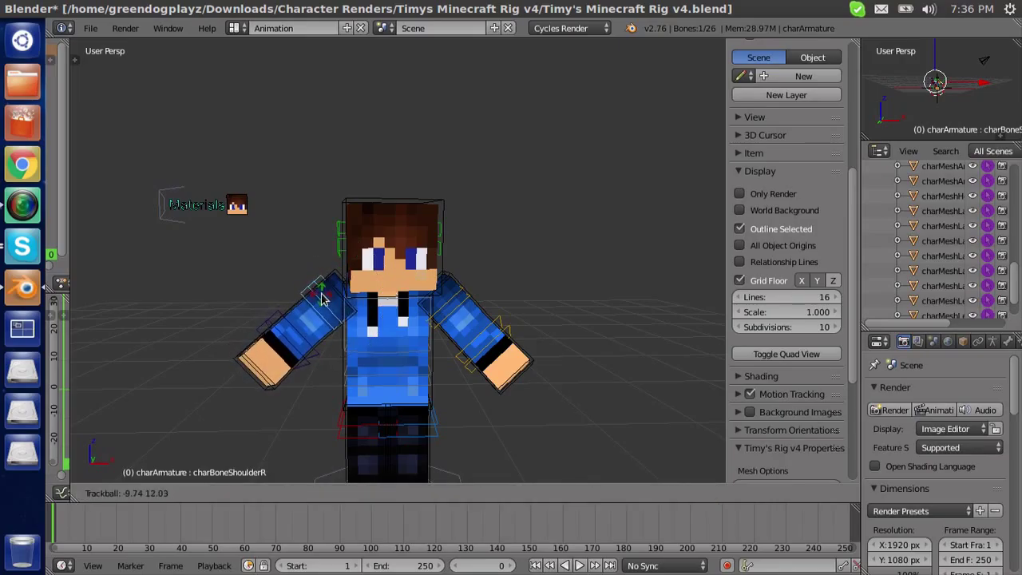
click(322, 298)
Move the right and left IK foot controls to spread the feet slightly apart
middle_drag(559, 347, 410, 410)
right_click(395, 410)
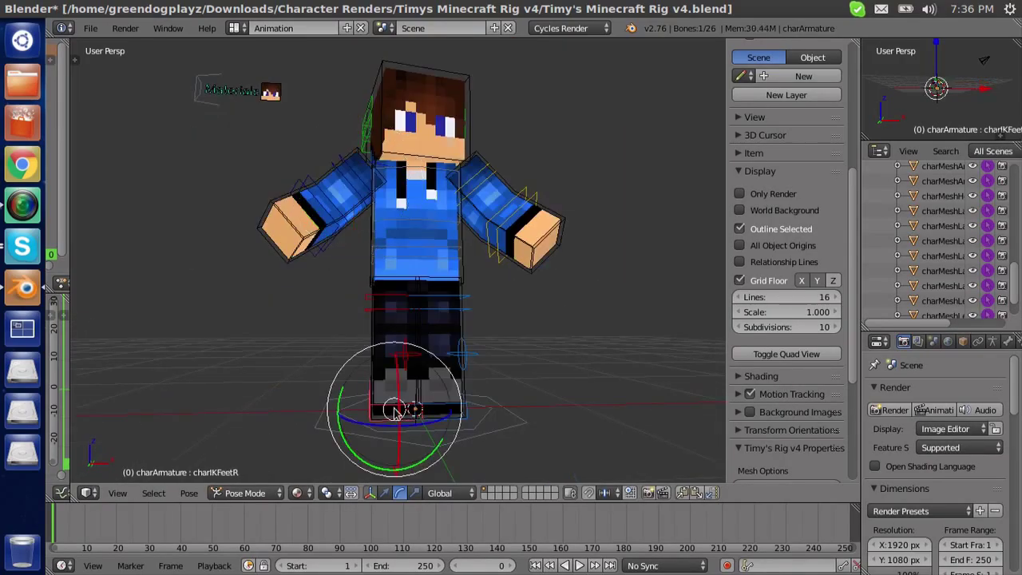
key(g)
click(367, 411)
right_click(439, 407)
key(g)
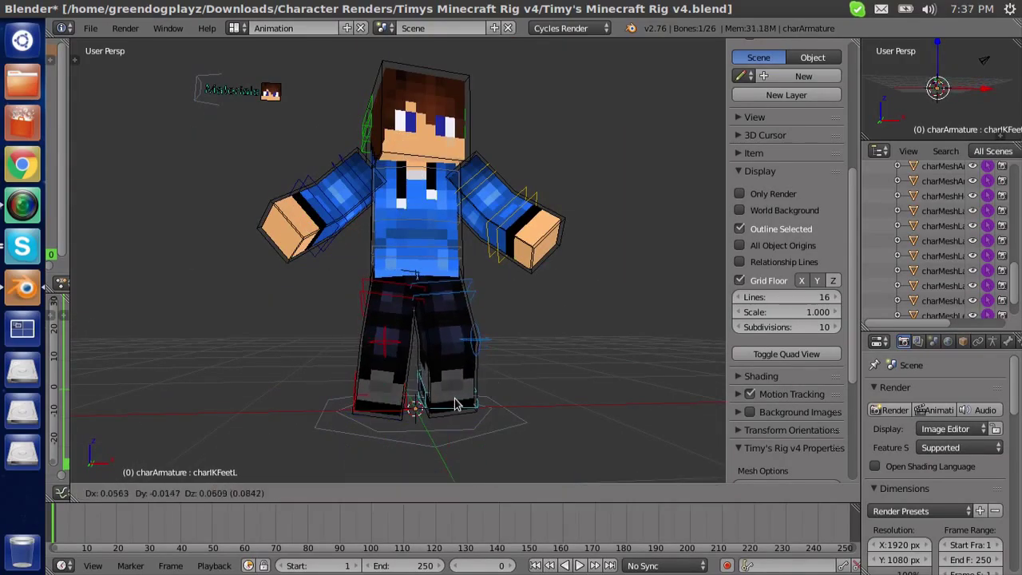
click(455, 403)
scroll(611, 292, down, 5)
middle_drag(612, 292, 562, 282)
right_click(527, 263)
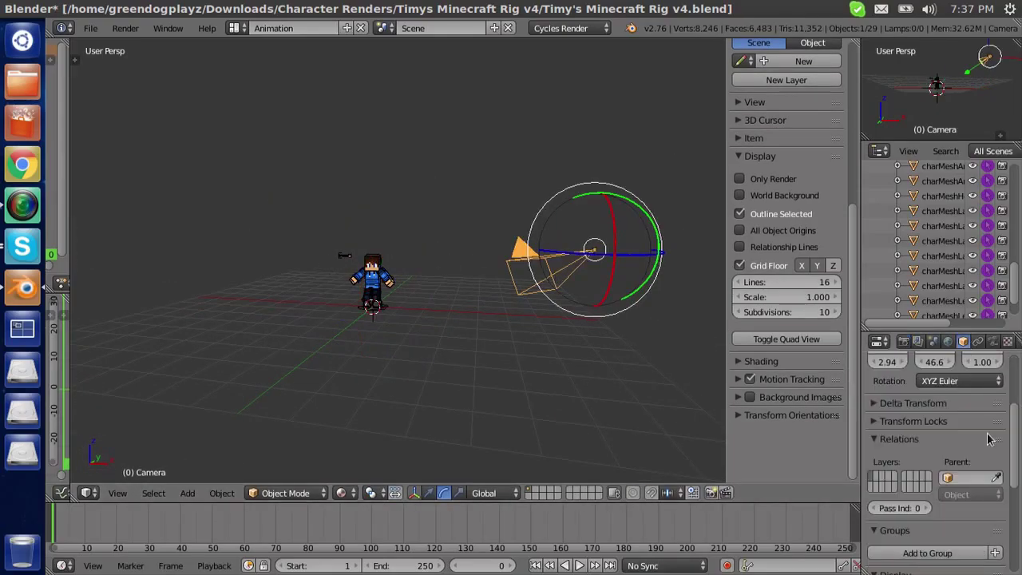
Move the camera in front of the character and view through it
scroll(959, 448, up, 5)
drag(888, 453, 933, 452)
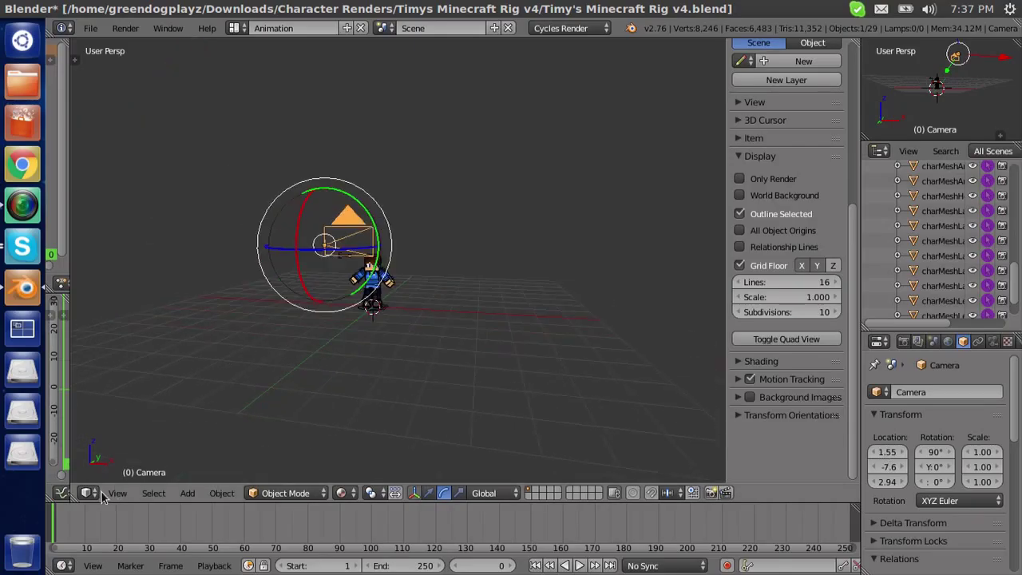
key(KP_0)
Set the render resolution to 800 × 800 px
click(904, 341)
scroll(961, 473, down, 3)
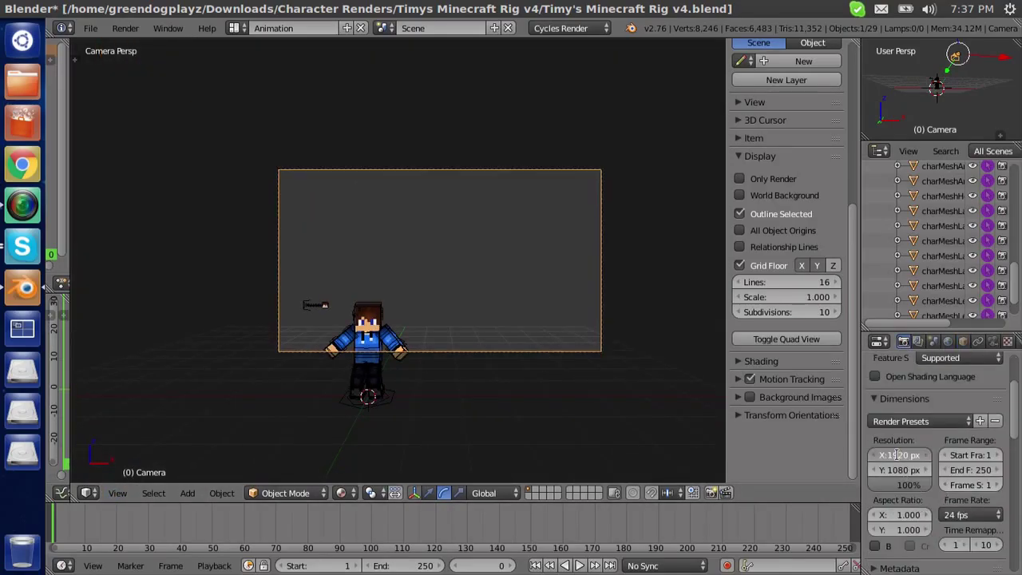
text(0)
key(Tab)
text(800)
key(Return)
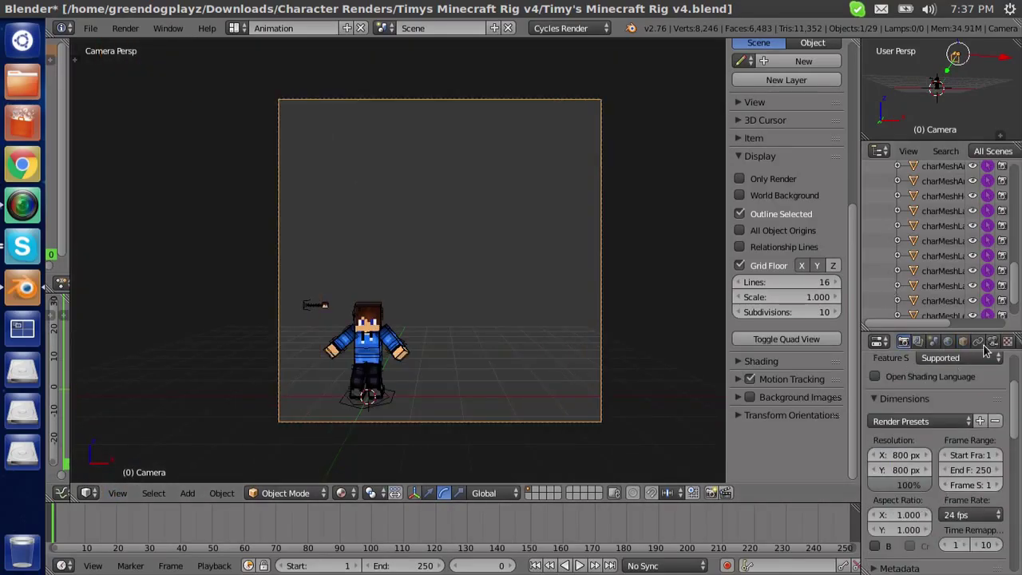
Adjust the camera Location so the square frame closely fits the character
click(963, 341)
mouse_move(887, 467)
mouse_down()
mouse_move(919, 467)
mouse_move(874, 452)
mouse_move(899, 452)
mouse_move(910, 466)
mouse_move(898, 452)
mouse_up()
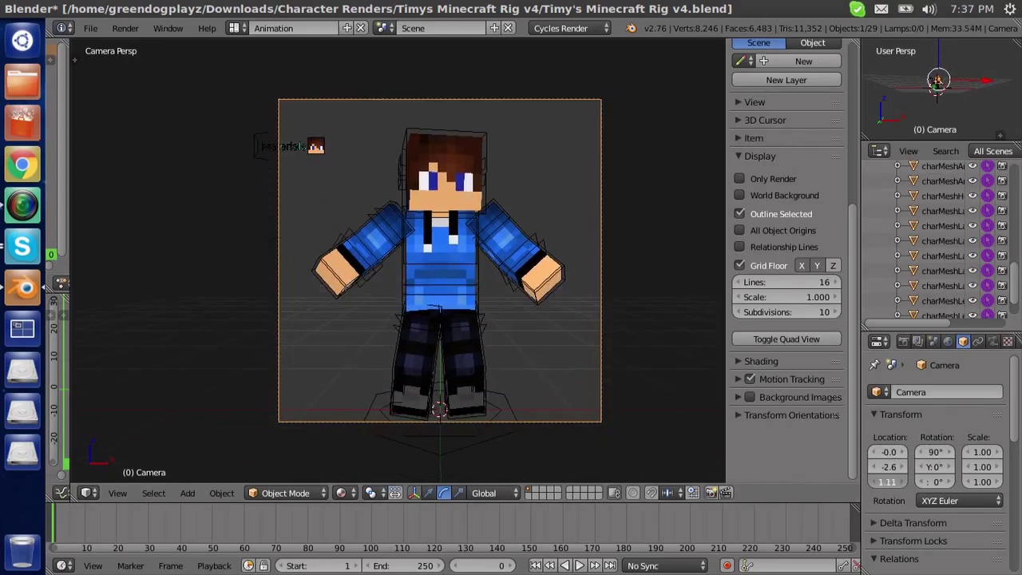
click(90, 28)
Append Sword:Gold from Minecraft_Item_Rig.blend in Downloads/Character Renders/Cycles_Minecraft_Rig
click(128, 261)
click(120, 292)
click(264, 133)
click(295, 128)
click(288, 119)
click(316, 164)
click(275, 238)
click(769, 49)
text(sword)
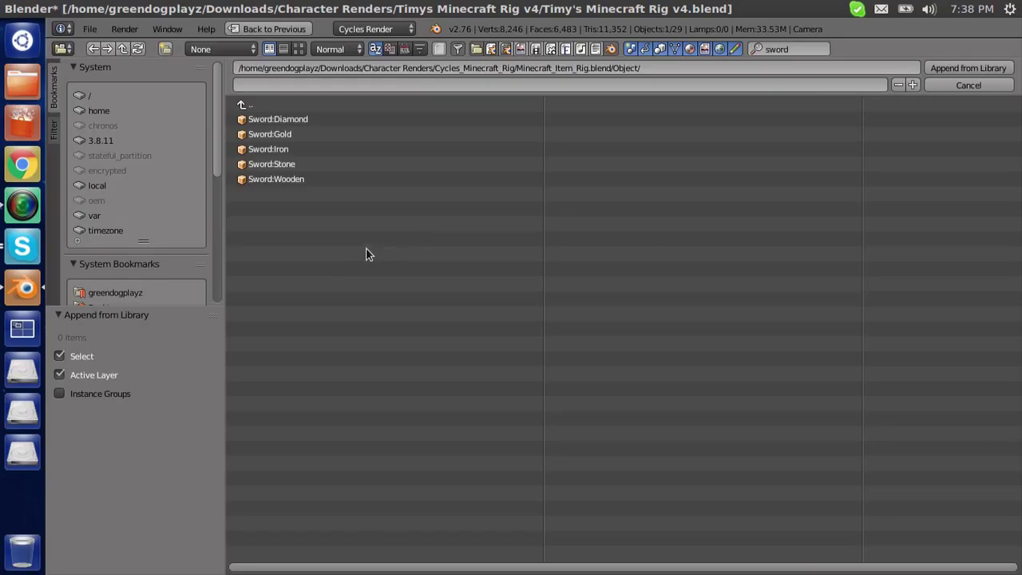
click(335, 134)
click(373, 119)
double_click(372, 134)
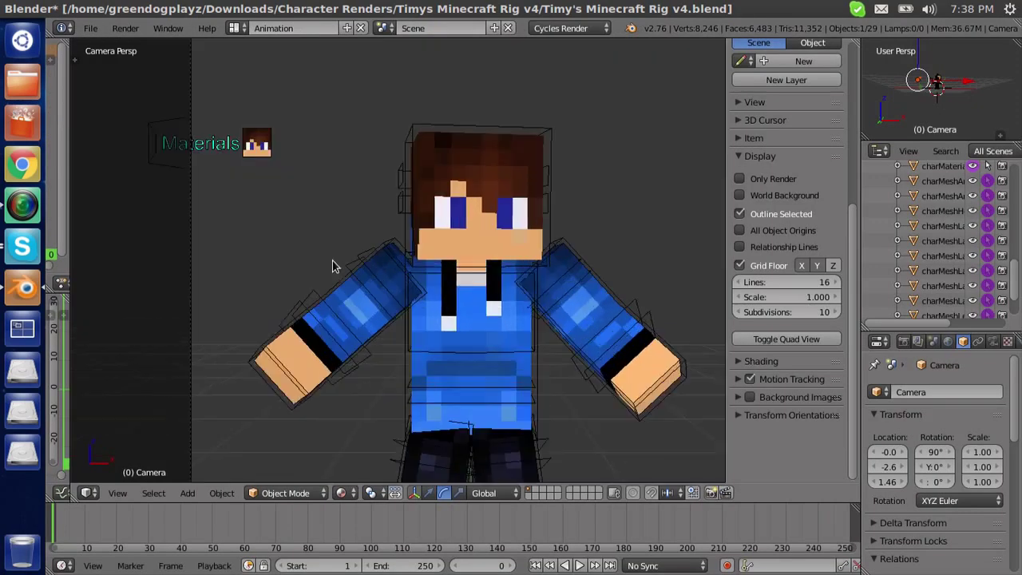
Move the gold sword onto the character, scale it down, and bring it toward the right hand
scroll(332, 260, down, 3)
middle_drag(327, 258, 354, 285)
scroll(354, 285, down, 4)
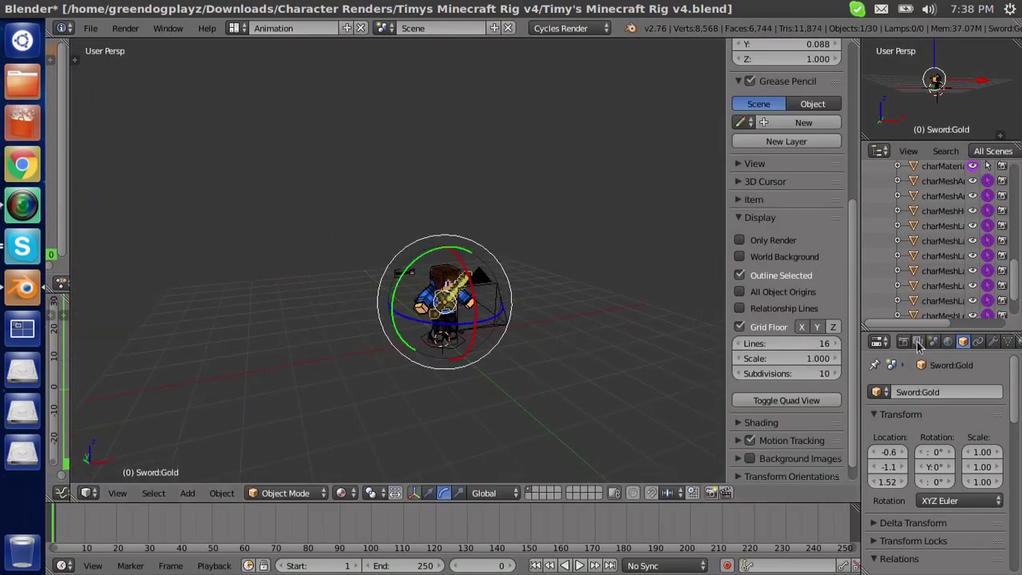
drag(884, 453, 870, 453)
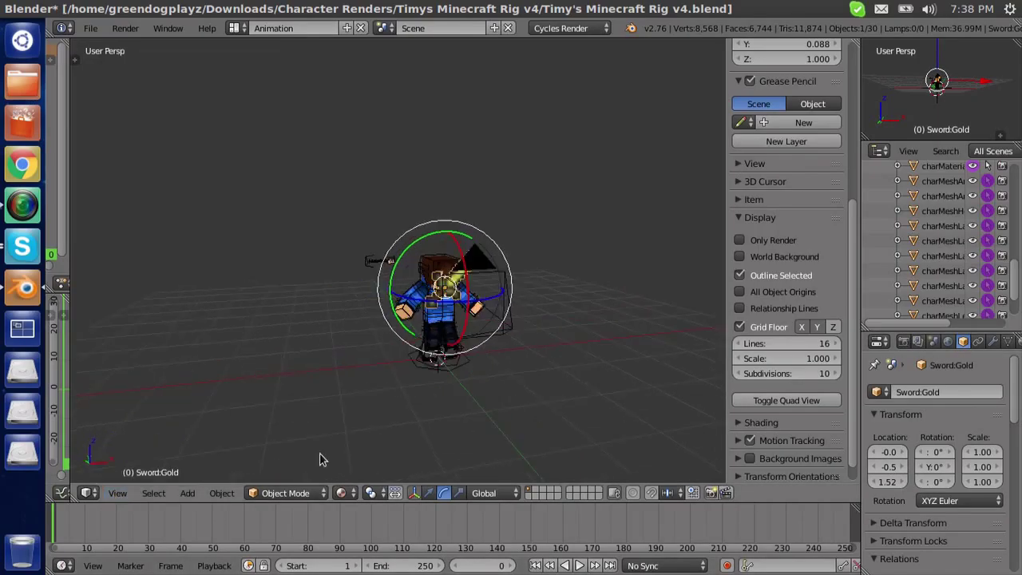
key(KP_0)
drag(420, 254, 399, 276)
key(s)
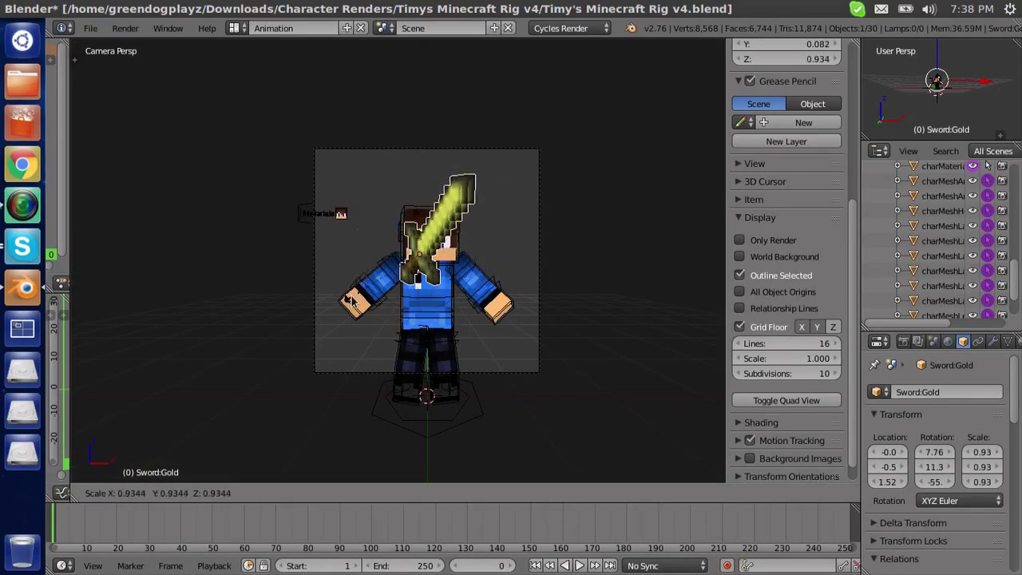
click(375, 294)
key(g)
click(588, 326)
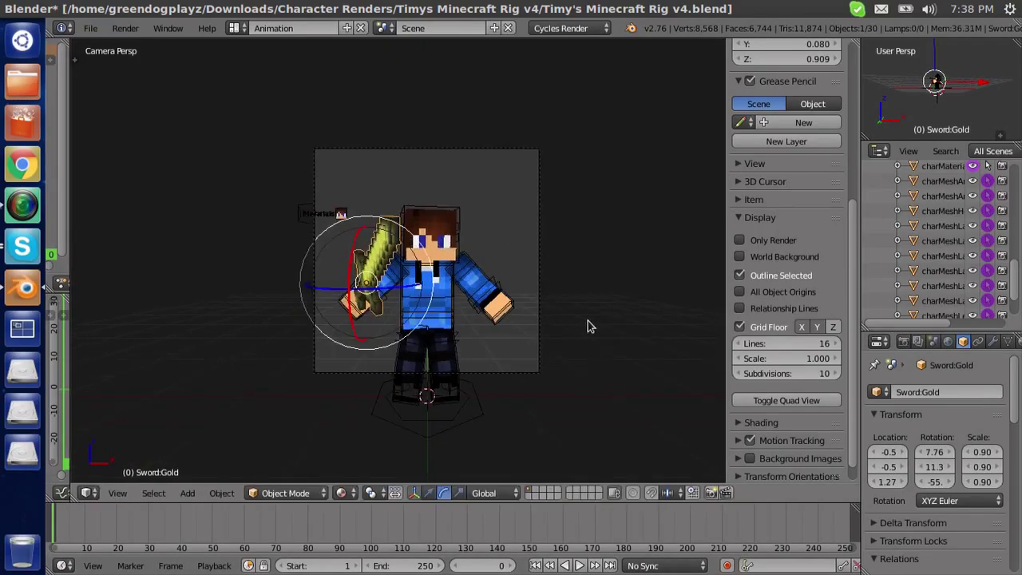
Scale the sword to 0.72, lower it slightly, and tilt it near the hand
mouse_move(589, 327)
middle_down()
mouse_move(677, 297)
mouse_move(463, 336)
middle_up()
scroll(315, 298, down, 3)
scroll(249, 304, up, 5)
scroll(245, 281, up, 3)
middle_drag(245, 281, 613, 274)
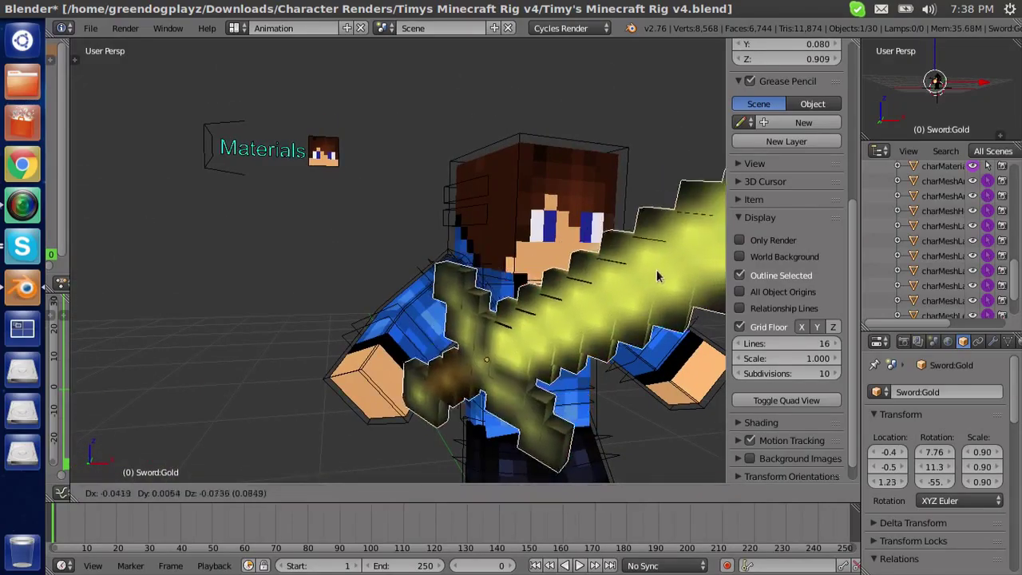
key(s)
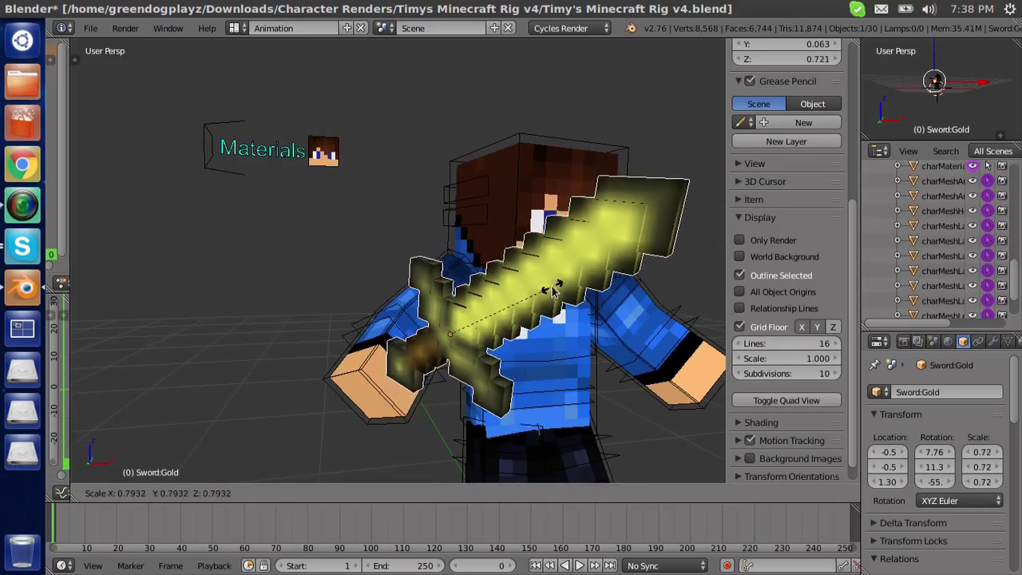
click(920, 493)
drag(889, 482, 820, 461)
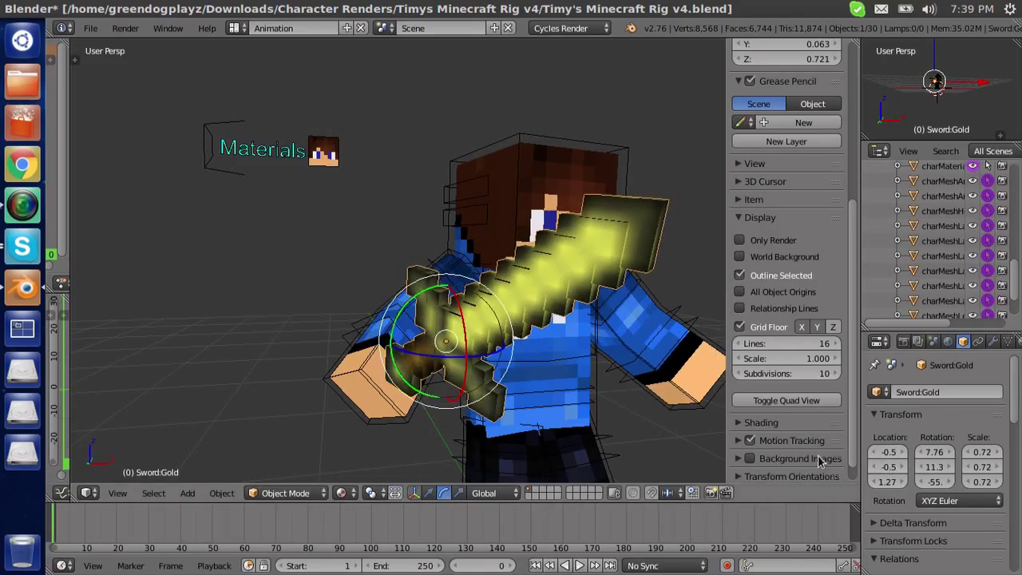
key(r)
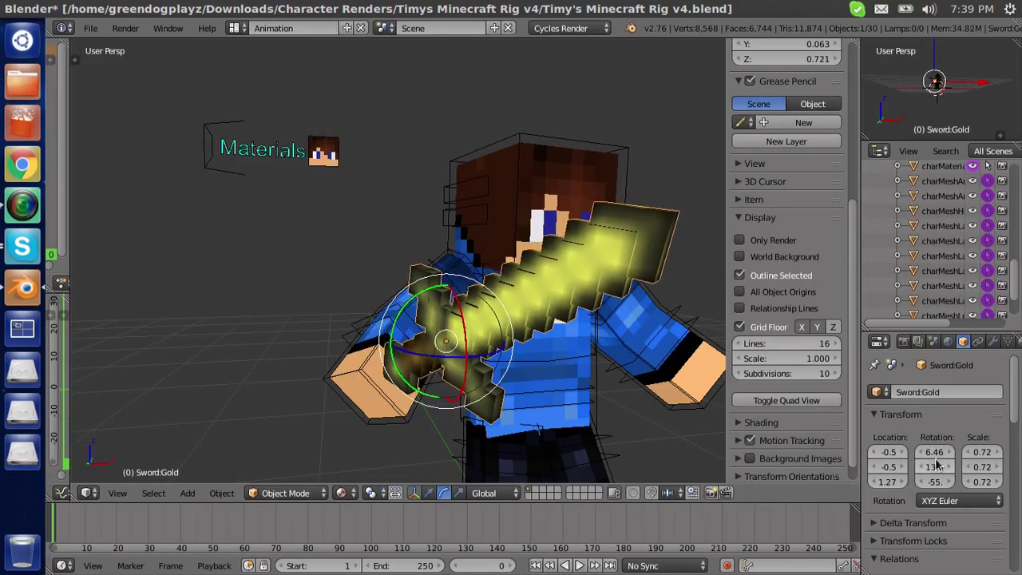
click(570, 224)
Switch from the front view to the scene camera view
key(KP_1)
scroll(290, 262, down, 3)
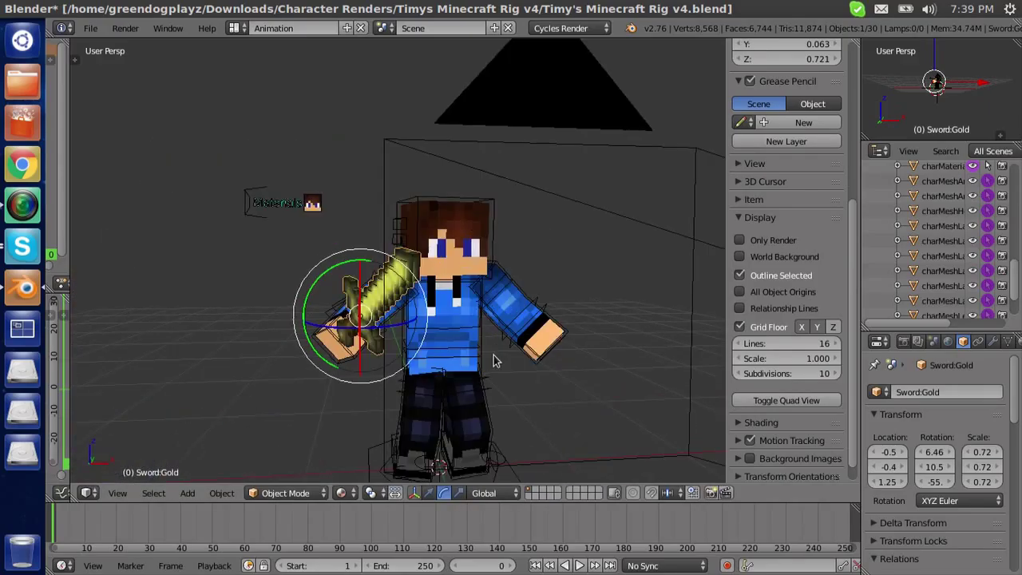
click(117, 493)
click(141, 439)
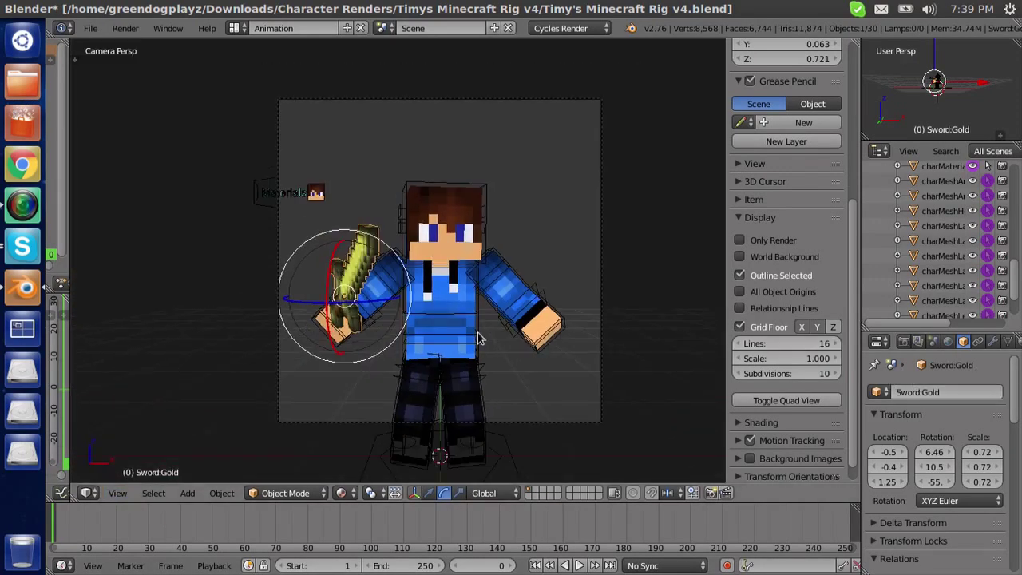
Move the sword up and right and rotate it freely
key(g)
click(373, 274)
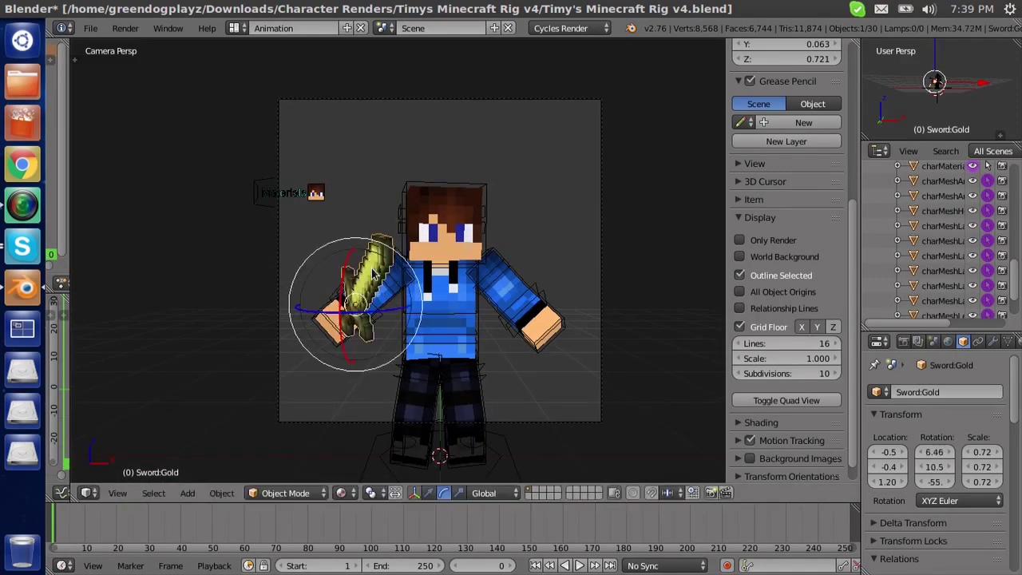
key(r)
key(r)
click(366, 271)
Cancel an accidental shoulder-bone rotation and freely rotate the sword again
right_click(391, 276)
key(ctrl+Tab)
key(r)
right_click(406, 263)
key(ctrl+Tab)
right_click(387, 262)
key(r)
key(r)
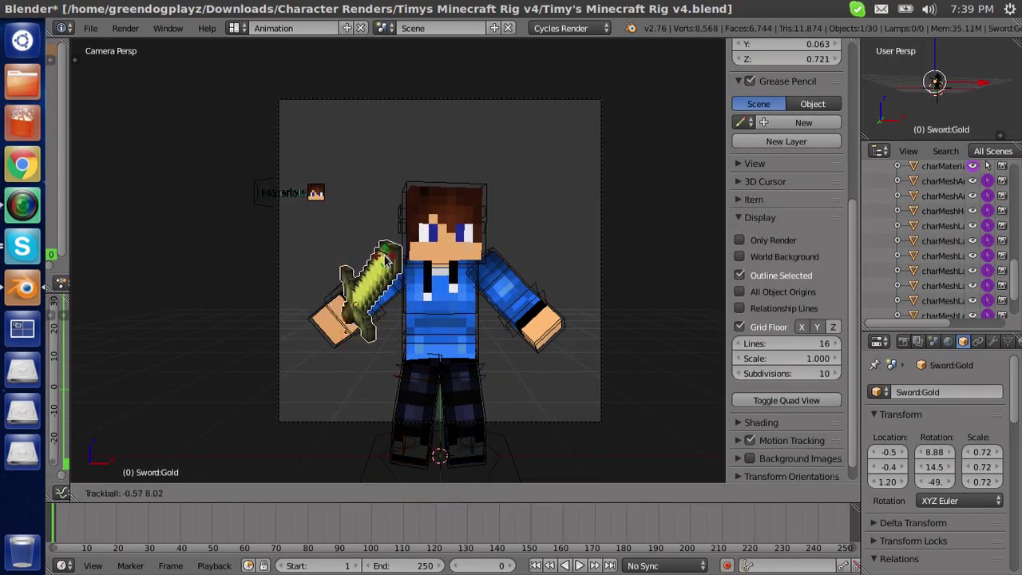
click(361, 265)
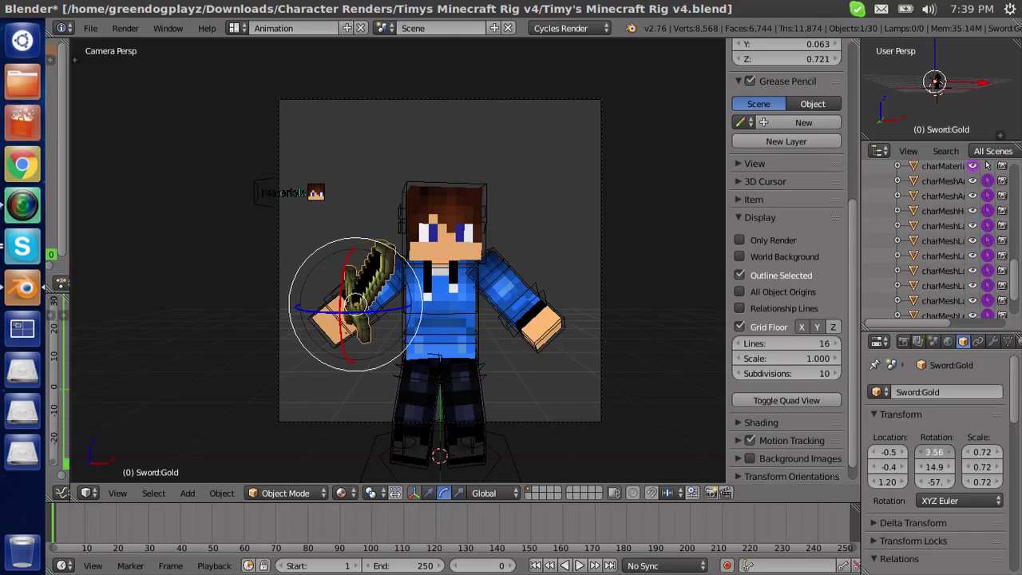
Undo stray shoulder-bone pose changes back to the sword edit
right_click(380, 269)
key(ctrl+Tab)
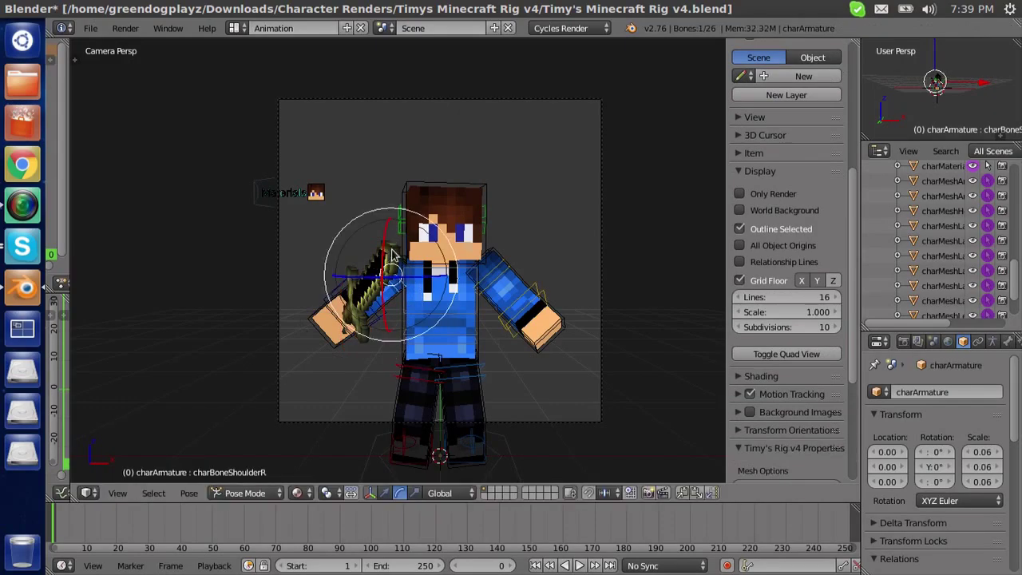
key(ctrl+z)
key(ctrl+shift+z)
key(ctrl+z)
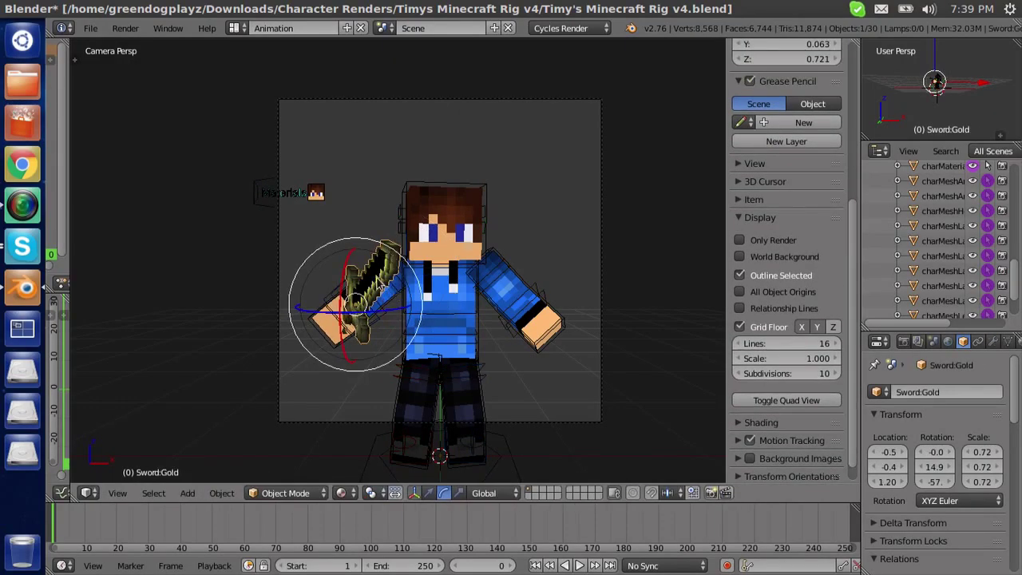
key(ctrl+shift+z)
key(ctrl+z)
Reposition and rotate the sword upright in the right hand, about -1.3, 9.86, -67
key(g)
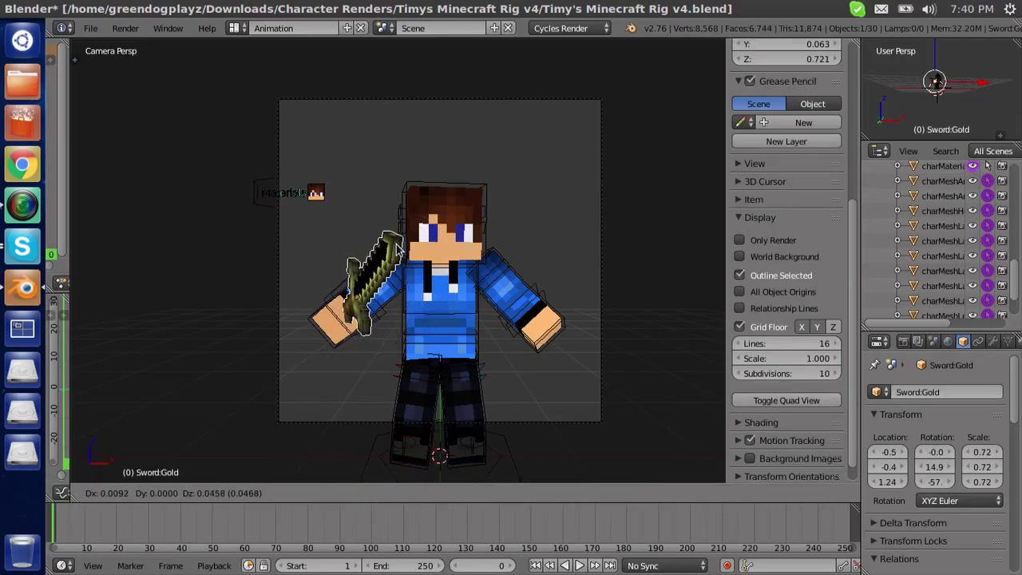
click(397, 247)
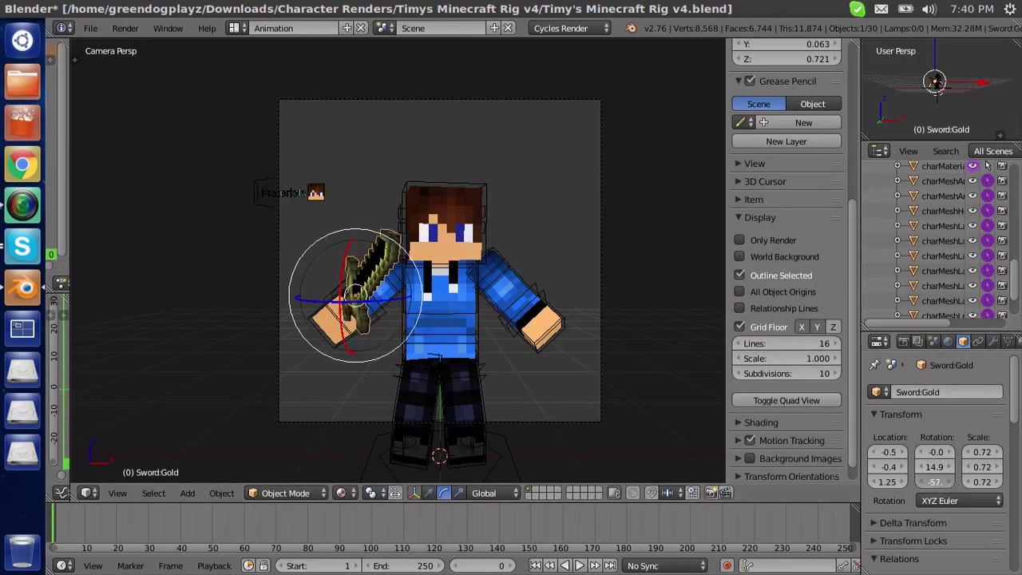
key(r)
key(r)
click(391, 270)
key(ctrl+z)
key(ctrl+shift+z)
key(g)
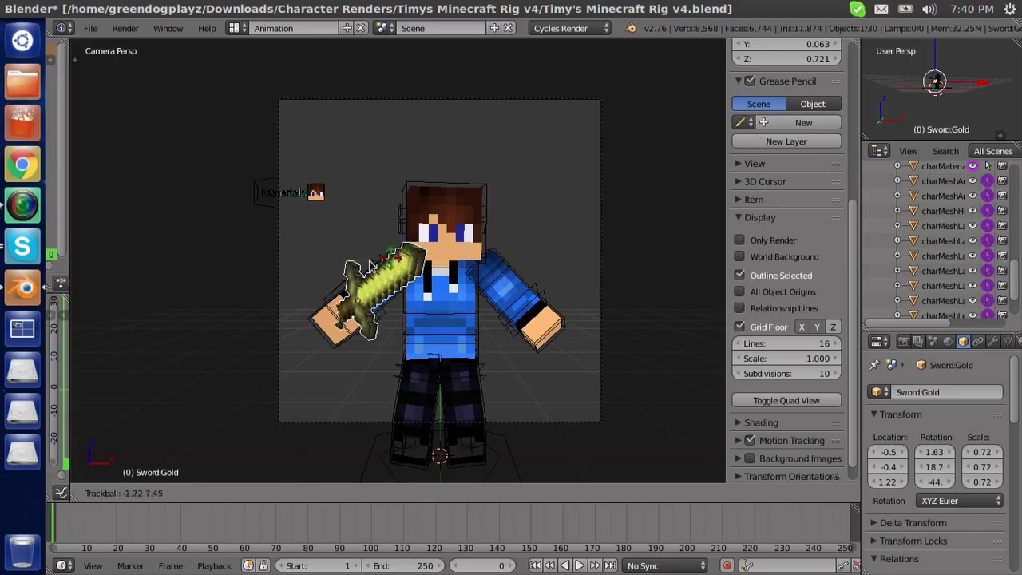
click(380, 250)
key(g)
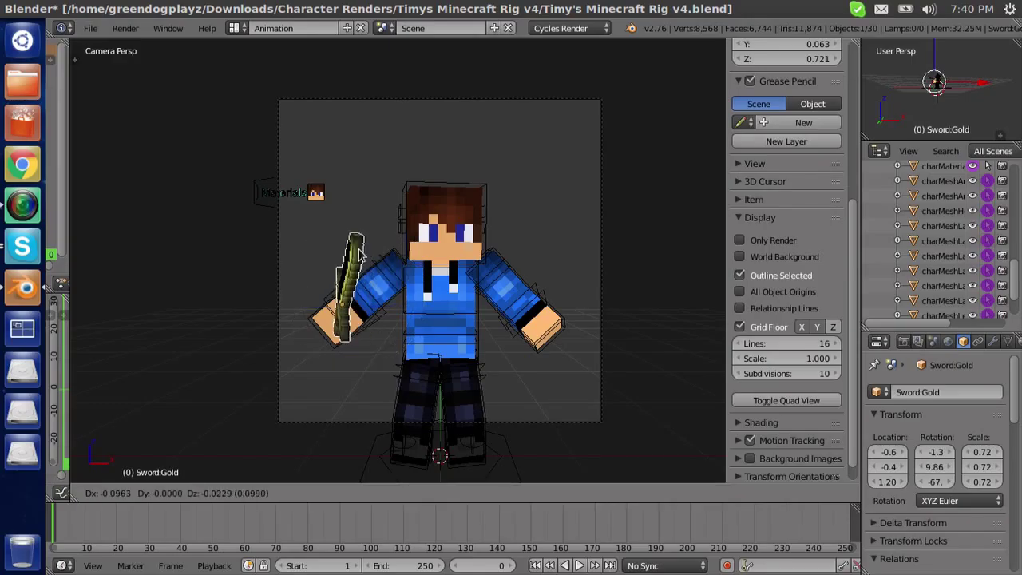
click(380, 250)
middle_drag(392, 315, 557, 386)
Move the sword and set its Location X to -0.6 and Y to -0.3
scroll(558, 386, up, 3)
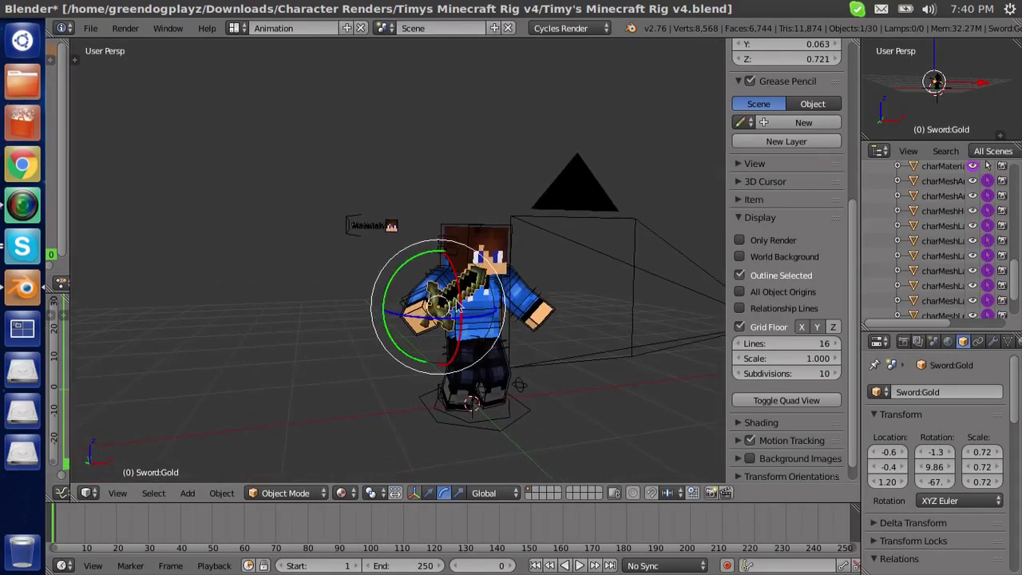
key(g)
click(477, 285)
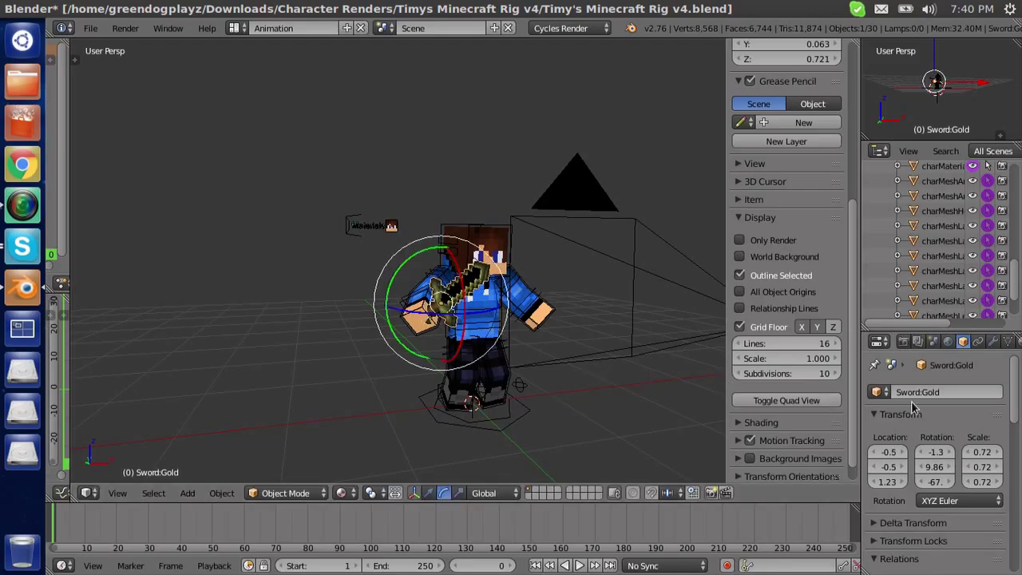
mouse_move(896, 453)
mouse_down()
mouse_move(893, 484)
mouse_move(893, 453)
mouse_up()
click(117, 493)
Switch to the camera view and undo an accidental camera move
click(112, 467)
right_click(600, 420)
key(ctrl+z)
key(ctrl+z)
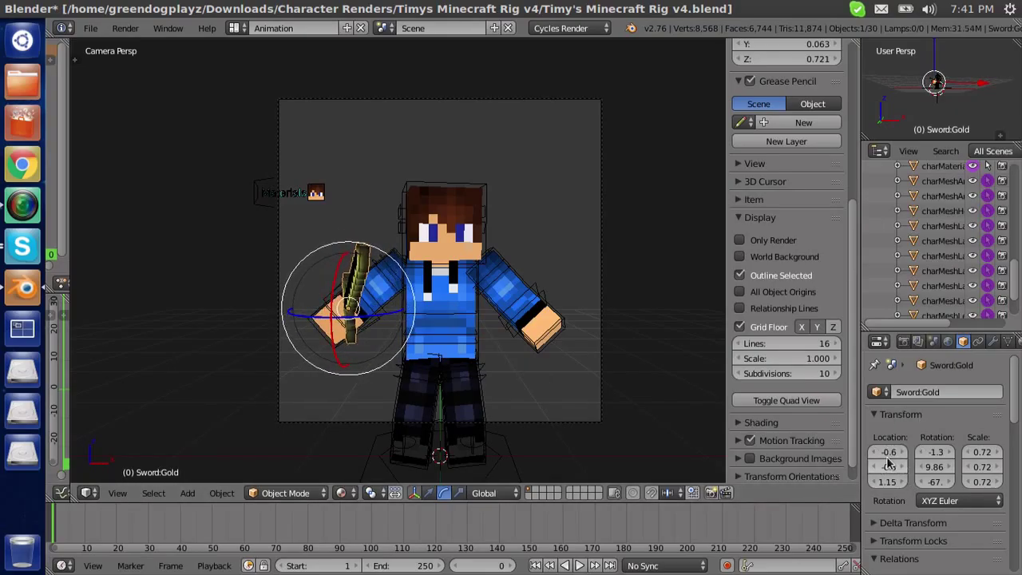
Rotate the gold sword around Z and X to about 3.94, 19.4, -60, angling it outward
drag(370, 322, 358, 318)
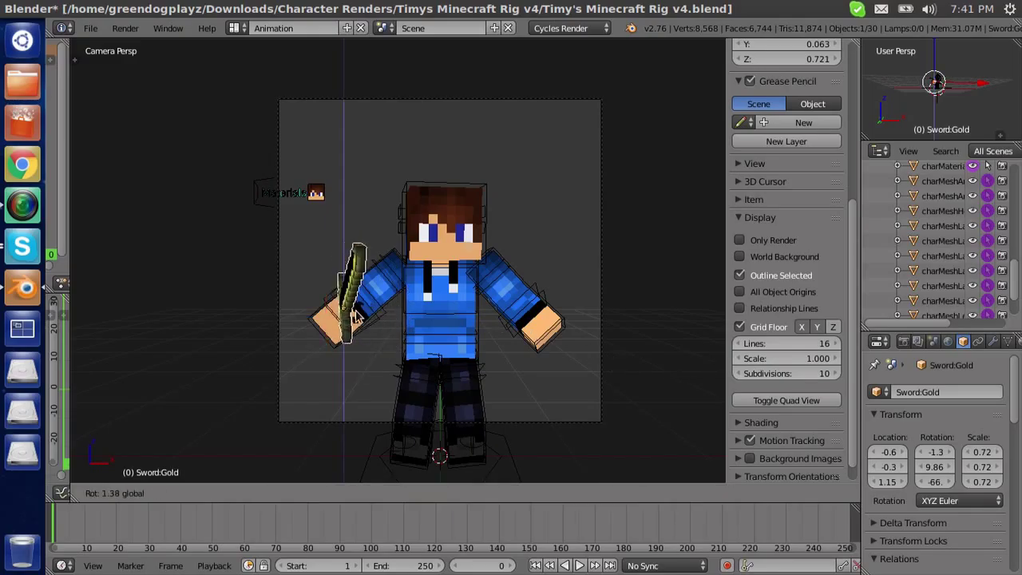
drag(436, 308, 435, 308)
mouse_move(346, 311)
mouse_down()
mouse_move(328, 320)
mouse_move(343, 318)
mouse_up()
key(z)
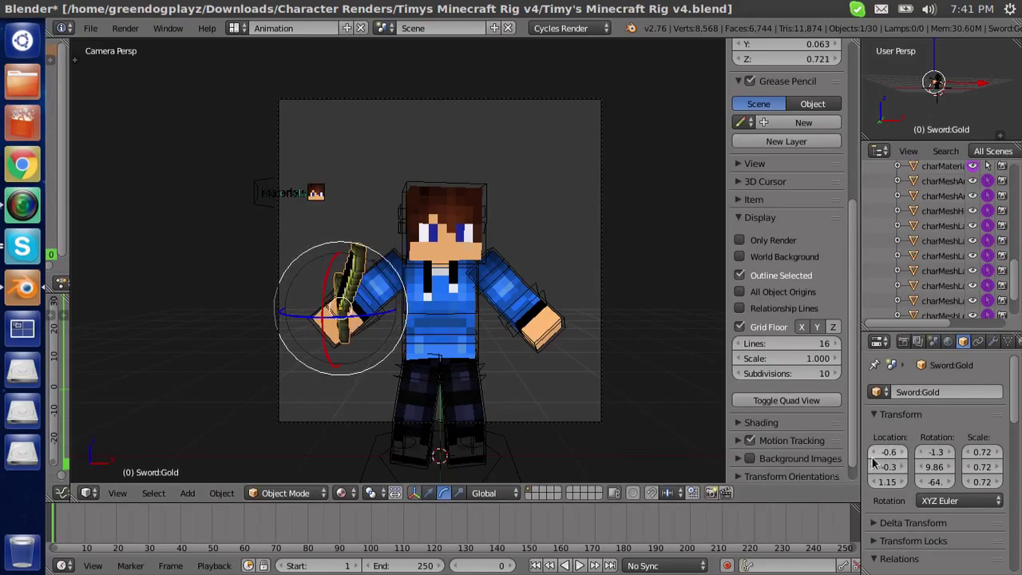
drag(345, 247, 330, 295)
Reselect the sword, reposition it and scale it to 0.80, then deselect all and preview rendered shading
right_click(364, 294)
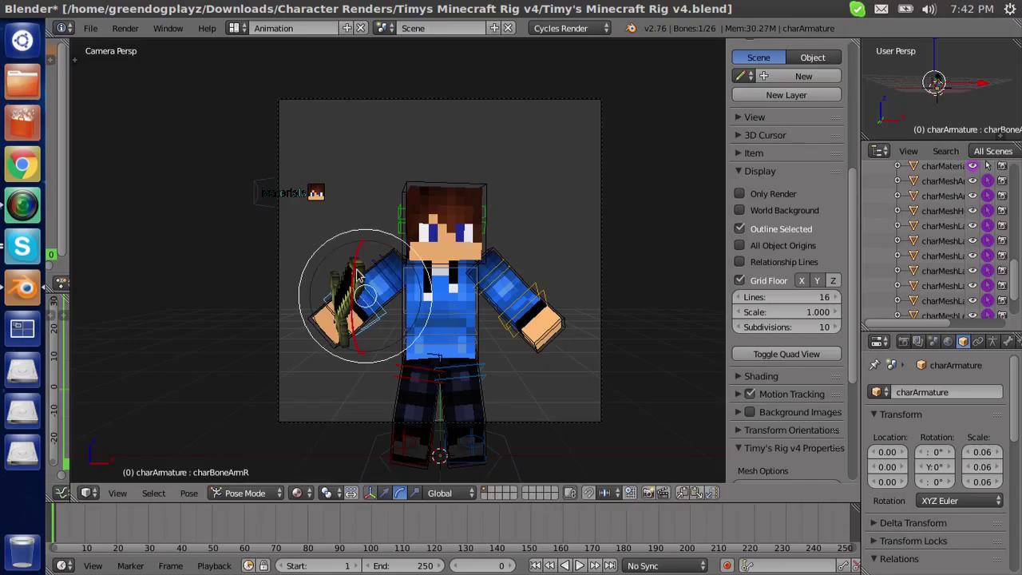
right_click(357, 276)
key(g)
click(360, 274)
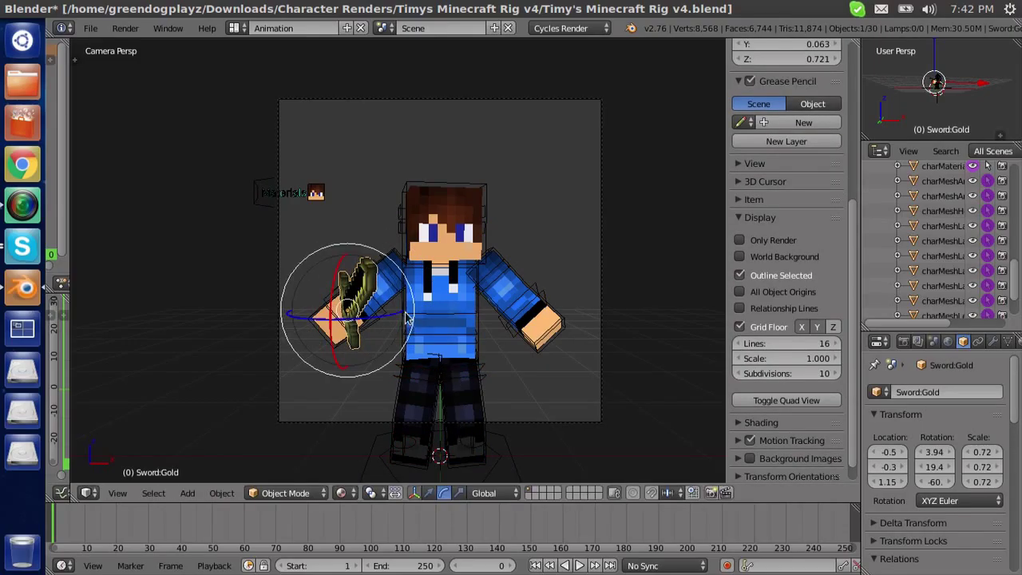
key(s)
right_click(390, 302)
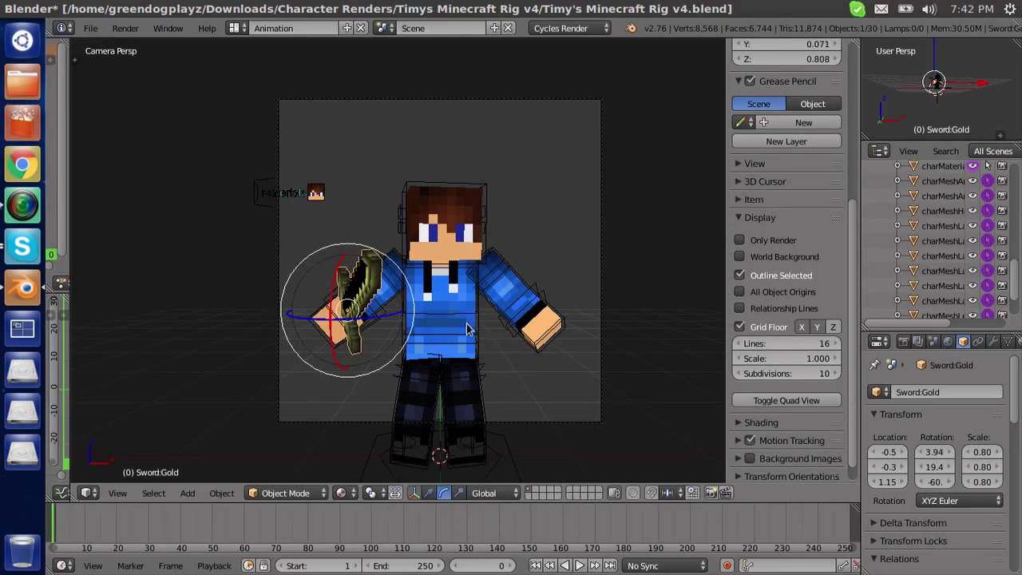
key(a)
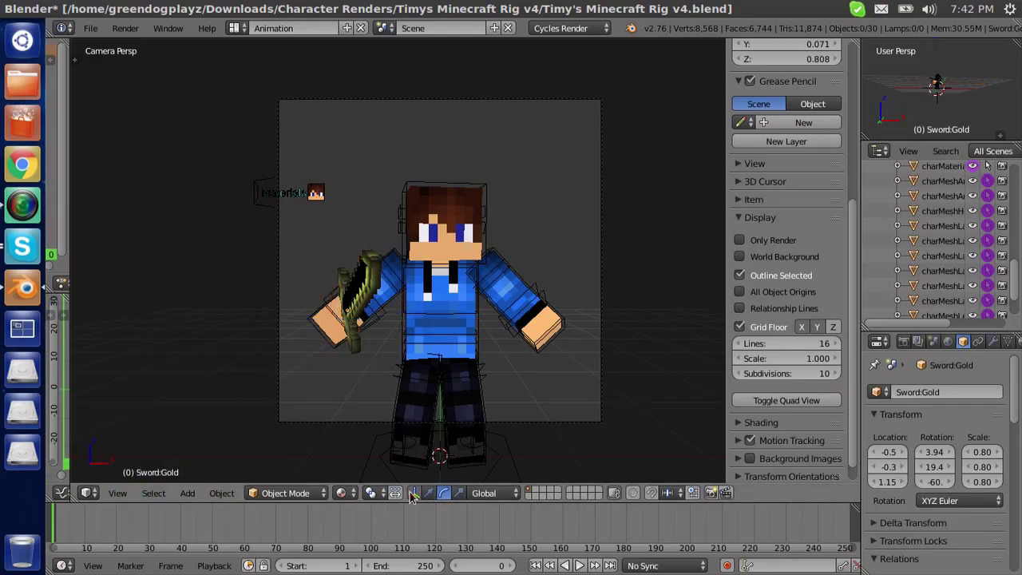
key(shift+z)
Enable Transparent film in the render settings for a transparent background
click(904, 341)
scroll(1008, 467, down, 5)
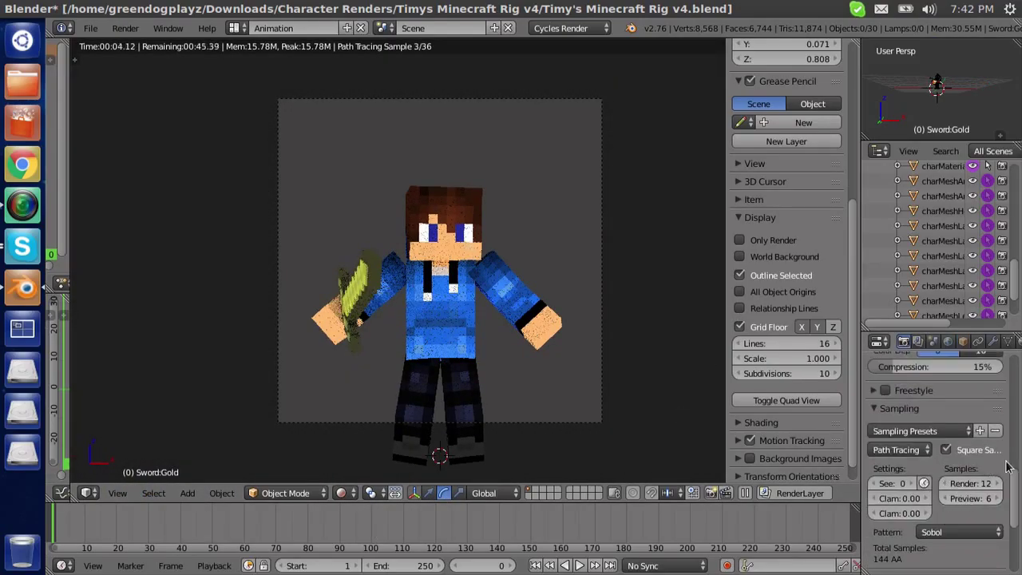
scroll(1008, 479, down, 3)
click(890, 512)
scroll(1015, 487, up, 10)
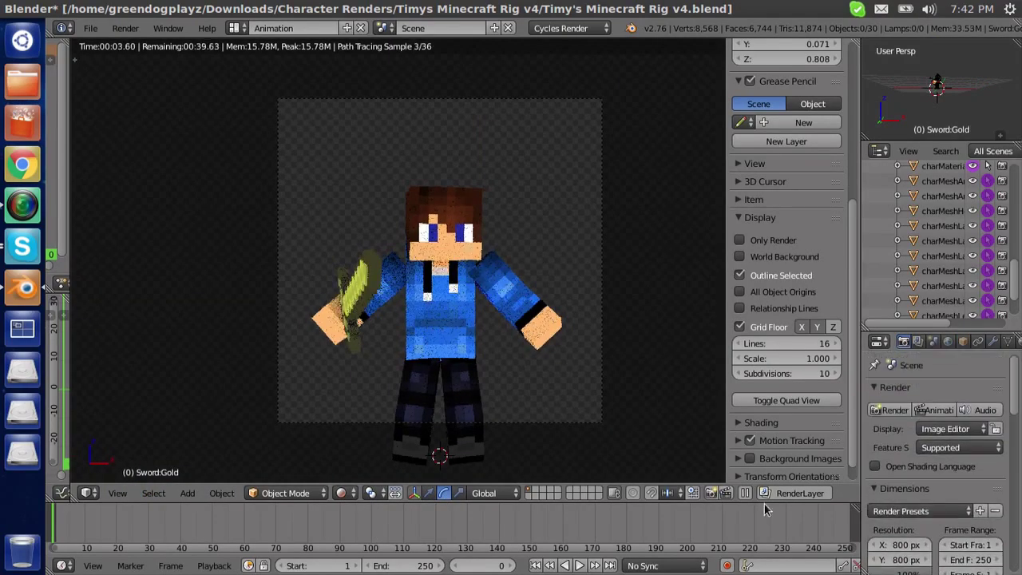
Switch the viewport to Material shading and render the still image
click(341, 493)
click(375, 442)
click(341, 493)
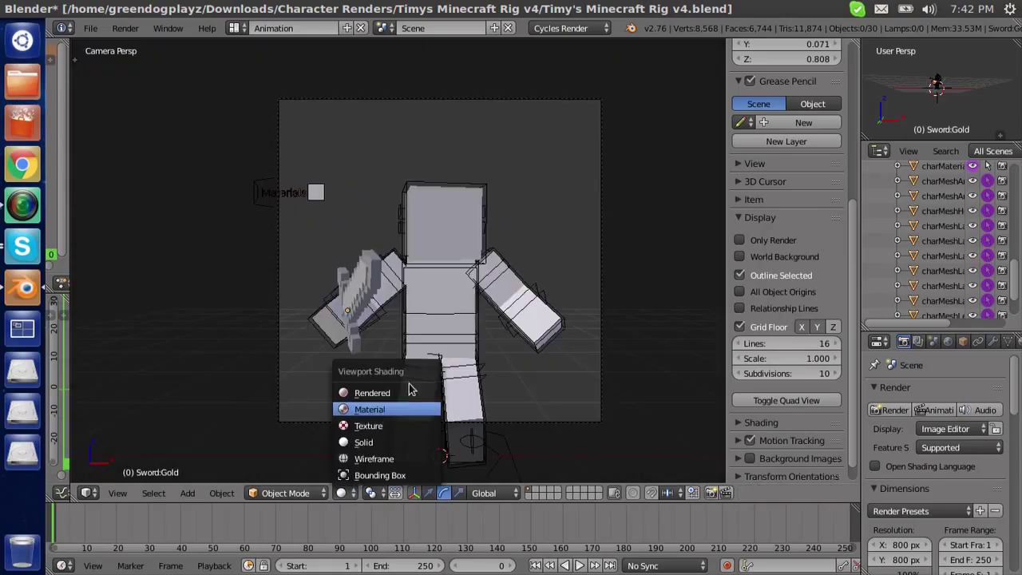
click(375, 410)
click(125, 28)
click(148, 44)
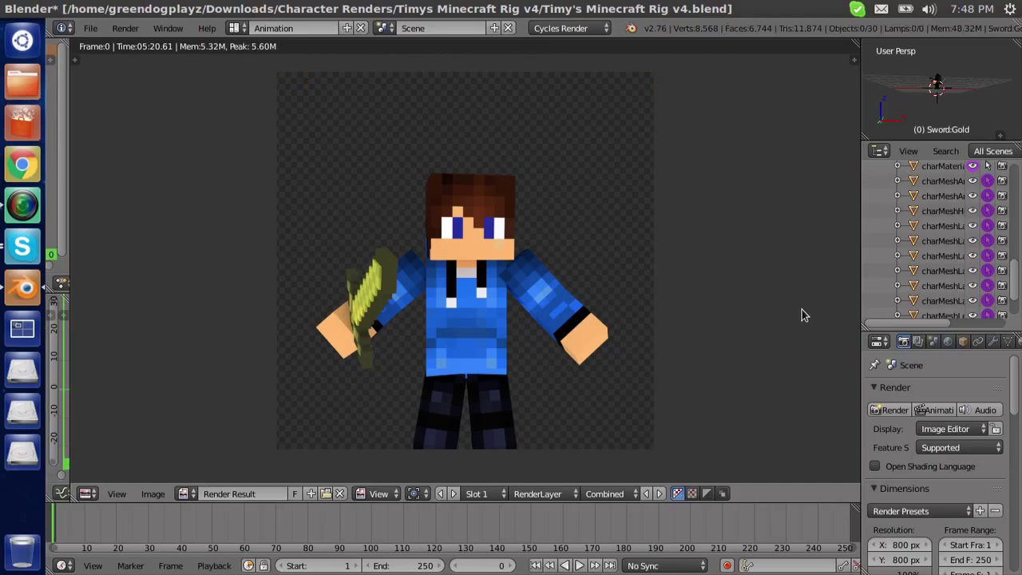
Start saving the render as an RGBA PNG in the Downloads folder, ready to edit the file name
click(153, 493)
click(184, 402)
click(99, 293)
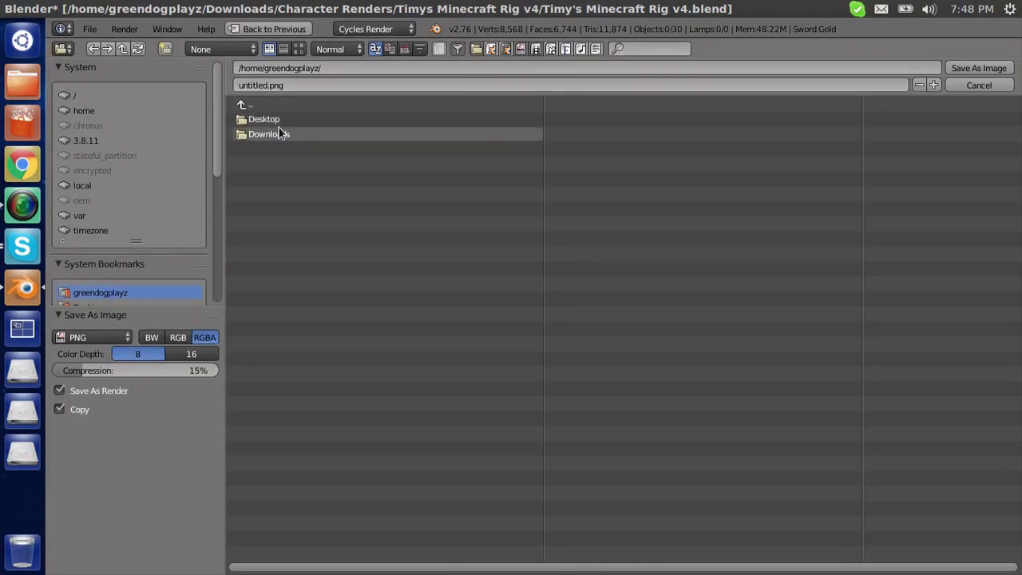
click(260, 135)
click(257, 86)
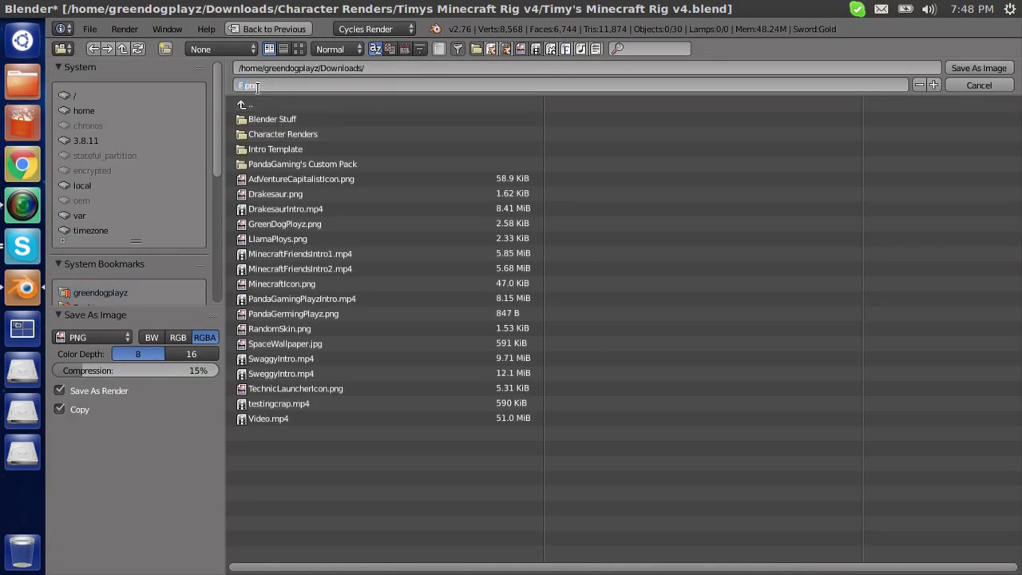